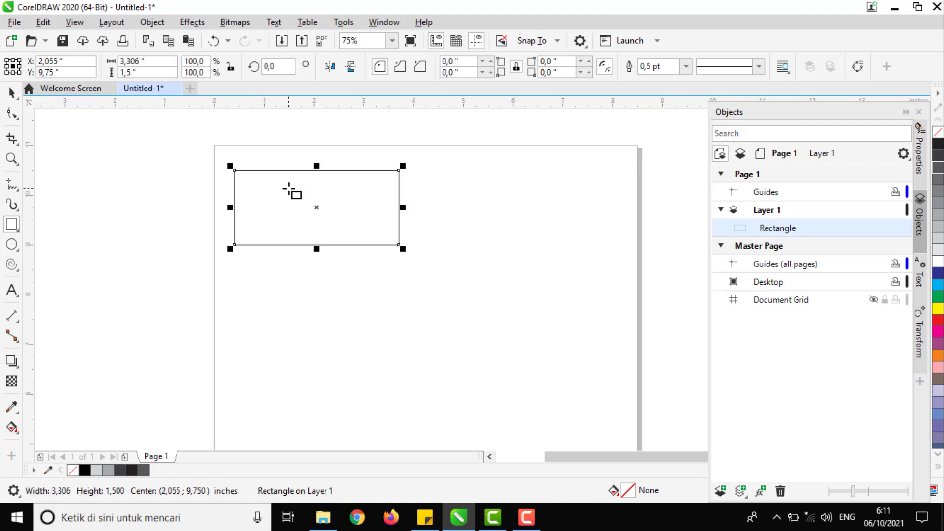
# - Draw a square about 1.74 inches wide to the right of the existing rectangle, then deselect it
pyautogui.scroll(-2, 249, 157)
pyautogui.scroll(2, 302, 186)
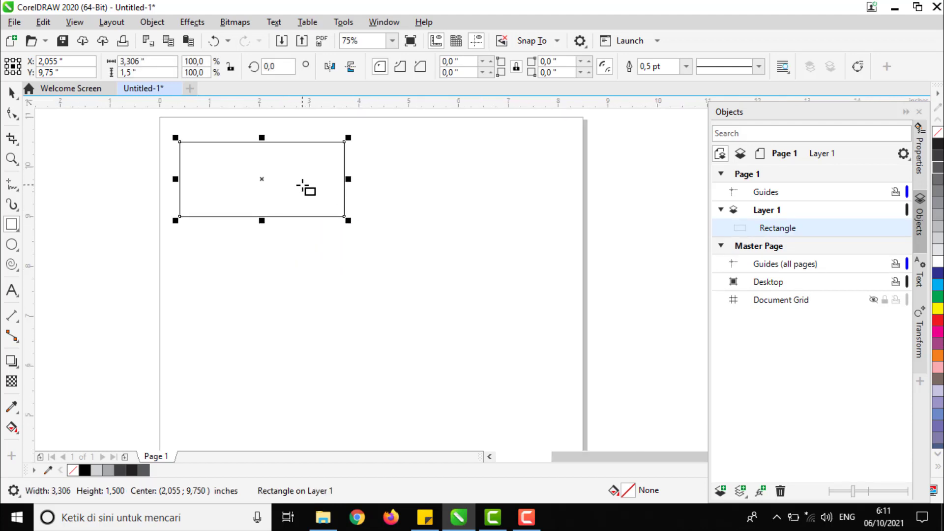
pyautogui.scroll(-2, 233, 188)
pyautogui.scroll(2, 304, 171)
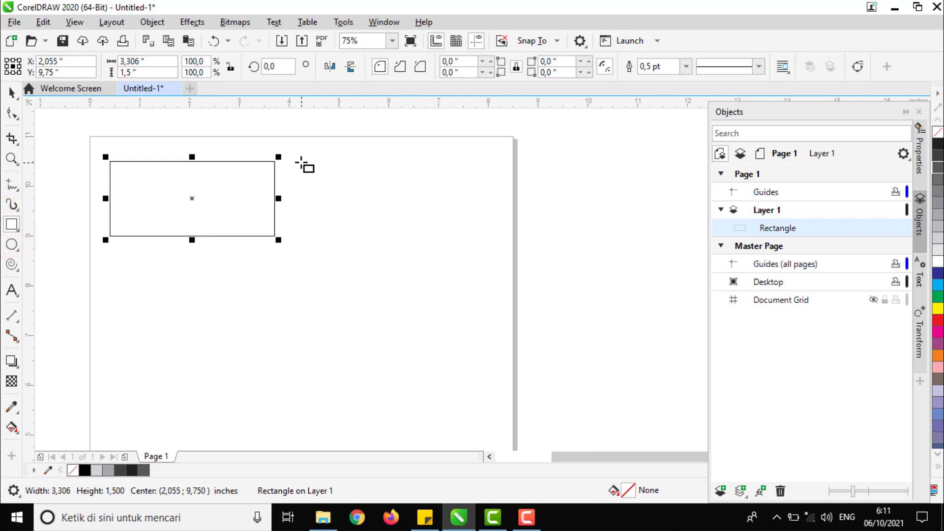
pyautogui.moveTo(301, 163)
pyautogui.mouseDown()
pyautogui.moveTo(338, 221)
pyautogui.moveTo(418, 278)
pyautogui.moveTo(363, 219)
pyautogui.moveTo(421, 281)
pyautogui.moveTo(355, 214)
pyautogui.moveTo(421, 282)
pyautogui.moveTo(330, 203)
pyautogui.moveTo(372, 246)
pyautogui.moveTo(331, 212)
pyautogui.moveTo(363, 241)
pyautogui.moveTo(333, 219)
pyautogui.moveTo(371, 249)
pyautogui.moveTo(328, 214)
pyautogui.moveTo(332, 227)
pyautogui.moveTo(399, 237)
pyautogui.moveTo(346, 197)
pyautogui.moveTo(404, 240)
pyautogui.moveTo(481, 238)
pyautogui.moveTo(472, 333)
pyautogui.moveTo(364, 225)
pyautogui.moveTo(388, 248)
pyautogui.mouseUp()
pyautogui.press('ctrl')
pyautogui.scroll(-1, 451, 166)
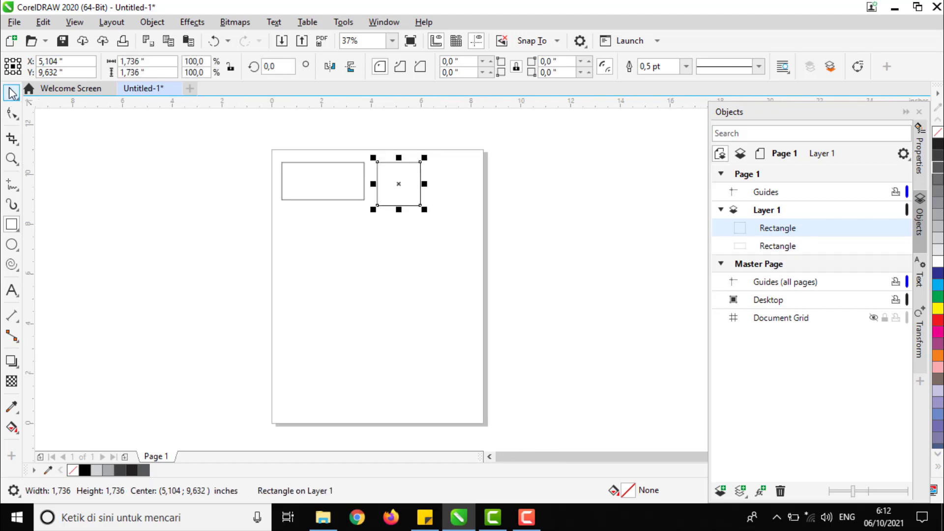
pyautogui.click(12, 92)
pyautogui.click(134, 187)
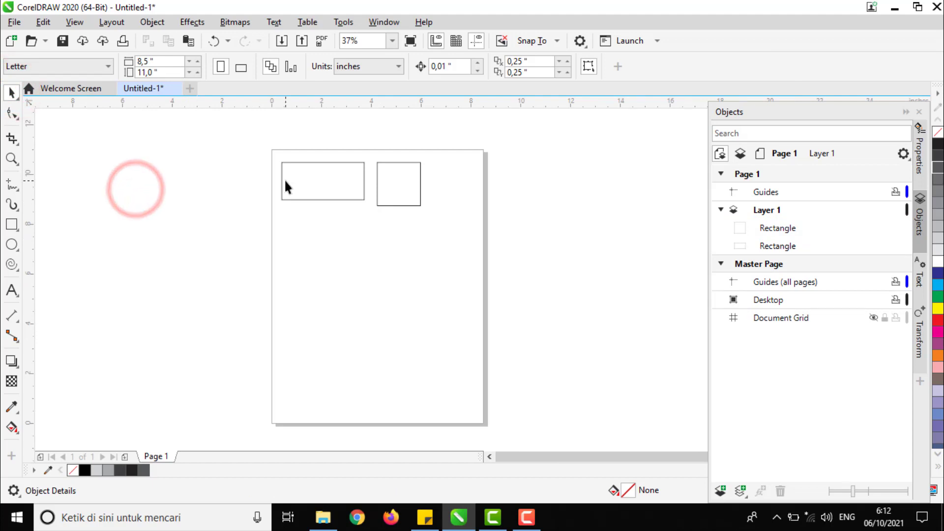
# - Draw an ellipse about 1.64 by 2.69 inches below the wide rectangle and a circle about 1.61 inches across beside it
pyautogui.scroll(1, 284, 178)
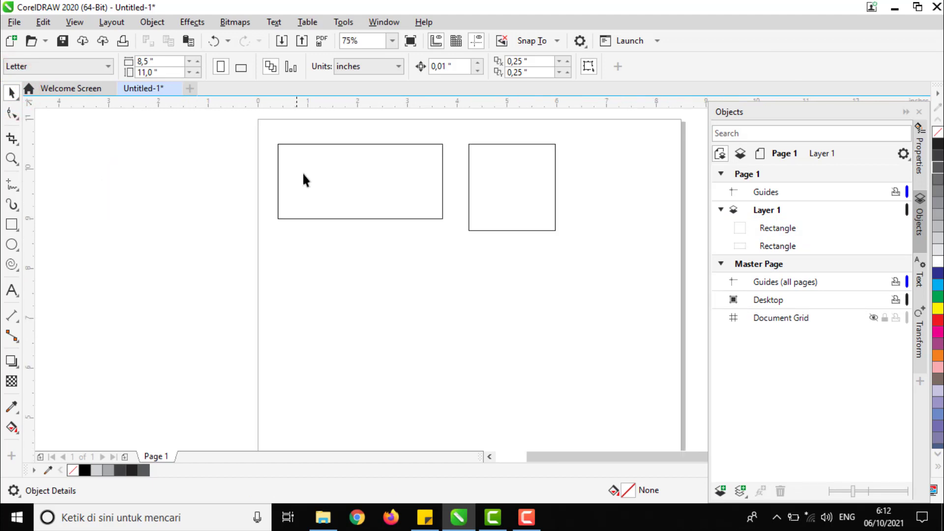
pyautogui.click(12, 244)
pyautogui.moveTo(278, 231); pyautogui.dragTo(359, 365)
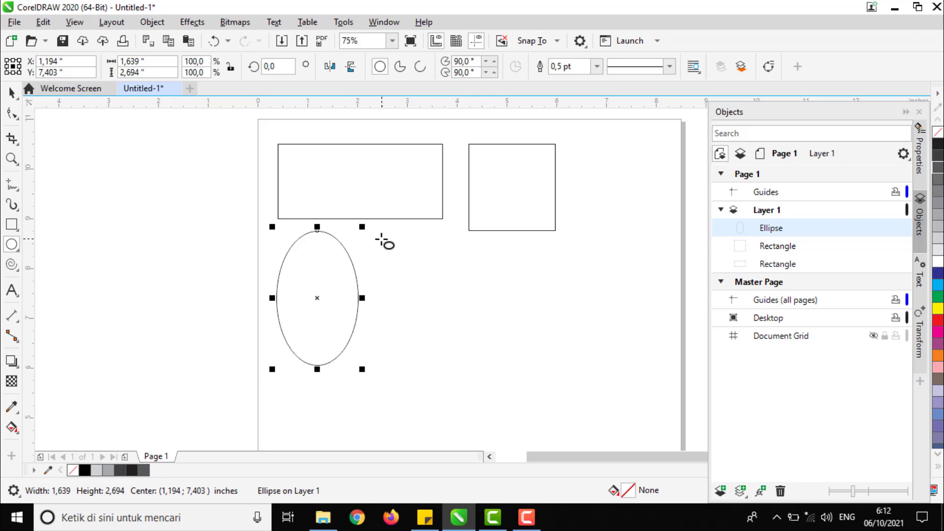
pyautogui.moveTo(379, 238); pyautogui.dragTo(459, 317)
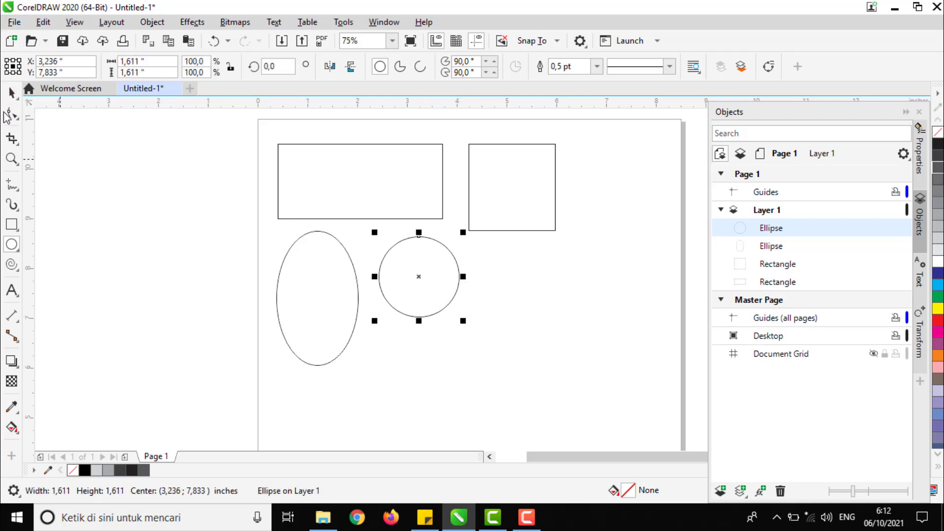
pyautogui.click(131, 190)
pyautogui.scroll(-2, 149, 167)
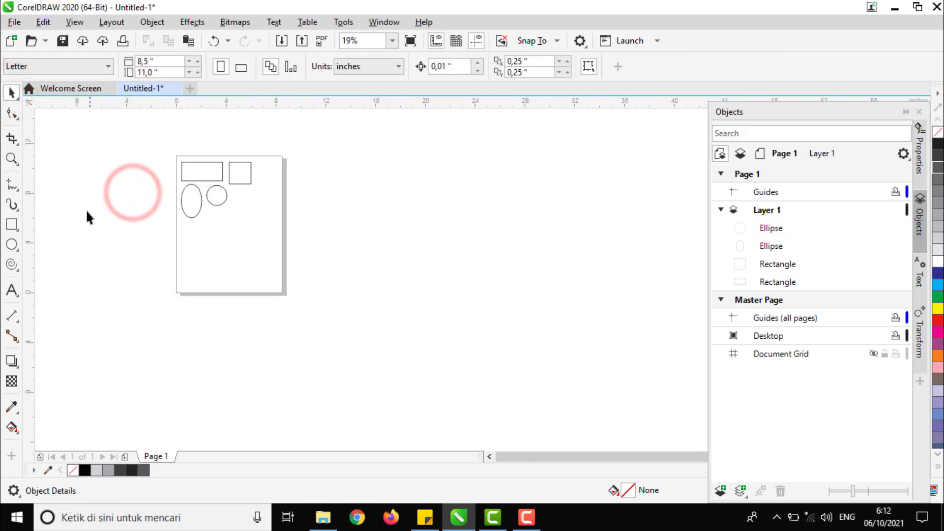
# - Draw a five-sided polygon about 2.38 by 1.97 inches to the right of the square, overlapping the page edge
pyautogui.click(18, 270)
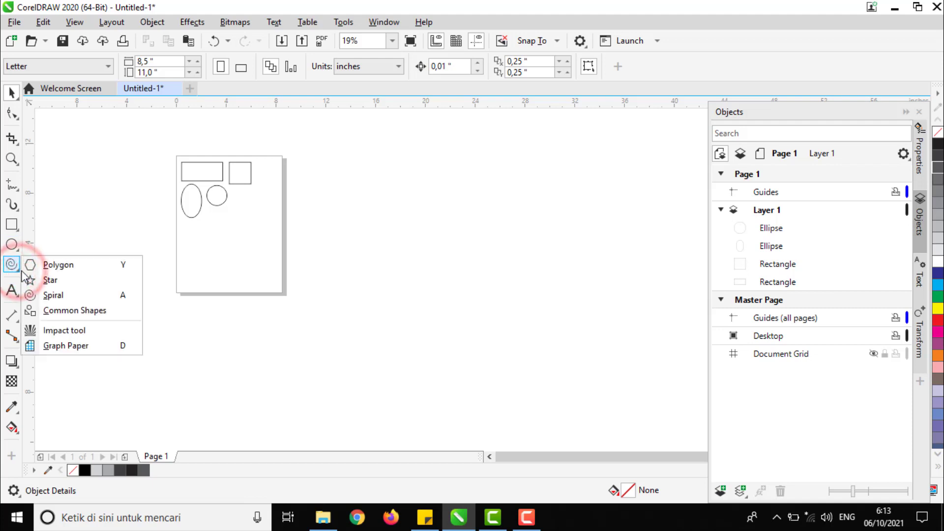
pyautogui.click(47, 265)
pyautogui.scroll(3, 222, 162)
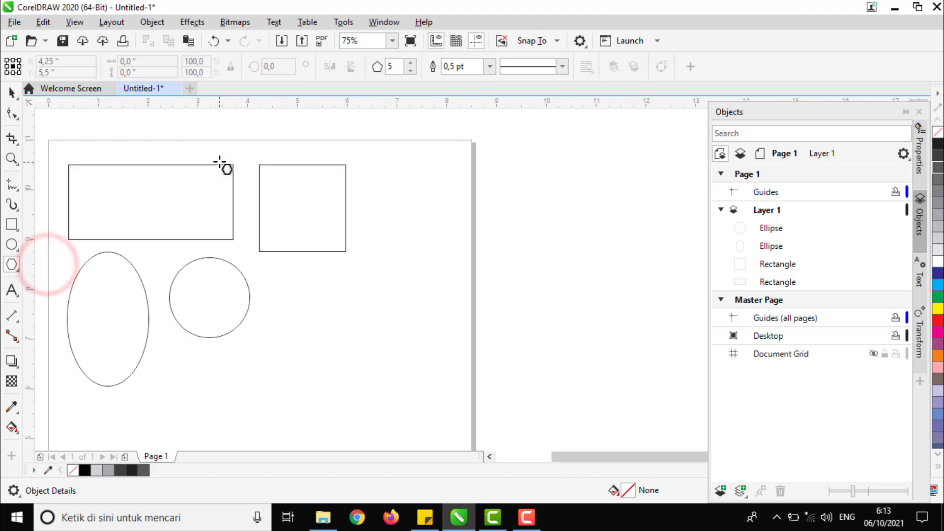
pyautogui.moveTo(402, 170); pyautogui.dragTo(507, 263)
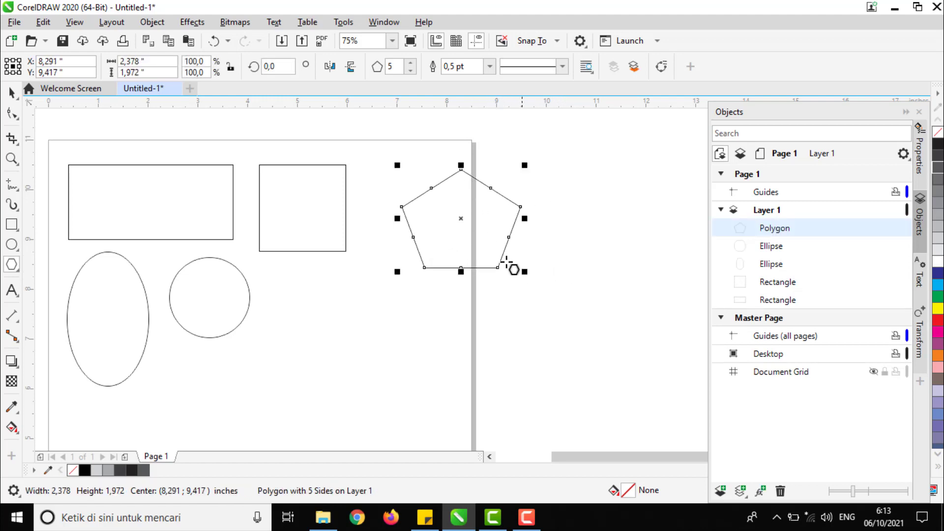
# - Try higher side counts on the polygon and settle on 6 sides to make it a hexagon
pyautogui.click(410, 63)
pyautogui.click(411, 63)
pyautogui.click(411, 64)
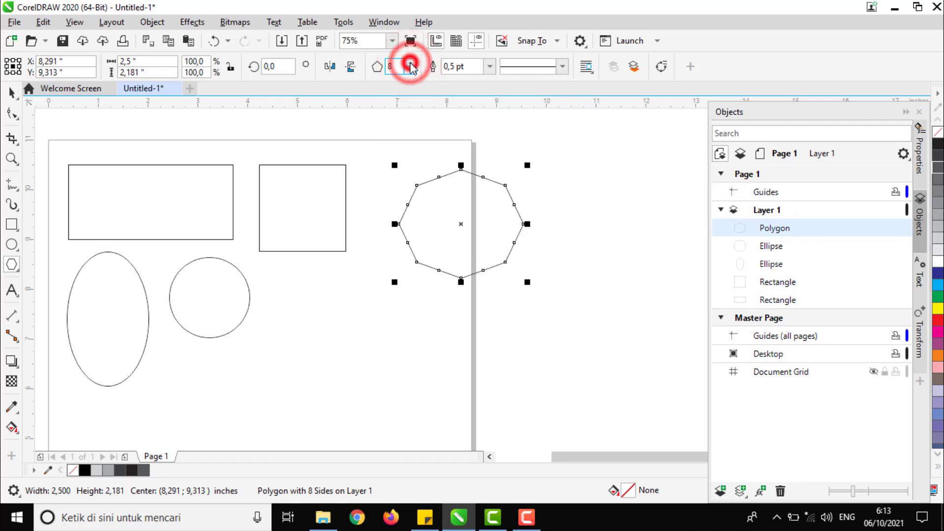
pyautogui.click(411, 64)
pyautogui.click(407, 70)
pyautogui.click(407, 71)
pyautogui.click(407, 71)
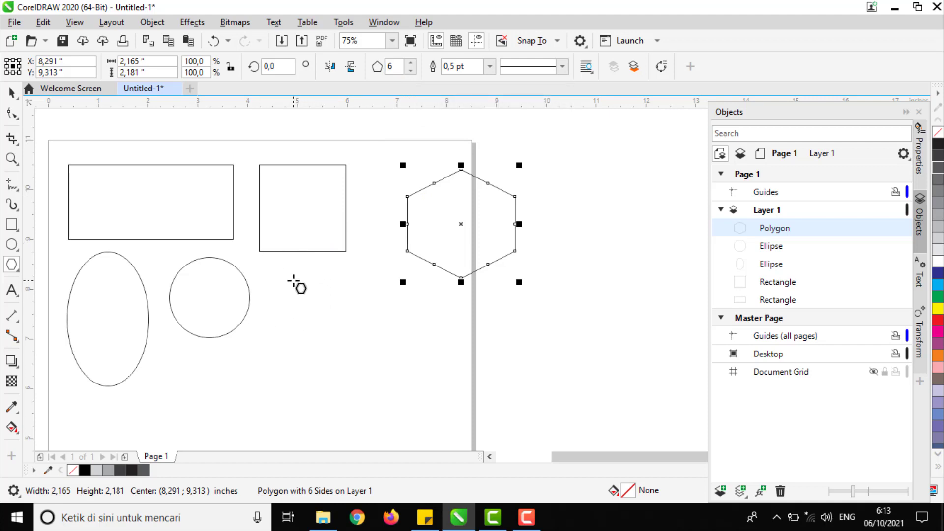
# - Draw a five-sided polygon about 2.17 by 2.06 inches to the right of the circle, below the hexagon
pyautogui.moveTo(317, 290); pyautogui.dragTo(429, 379)
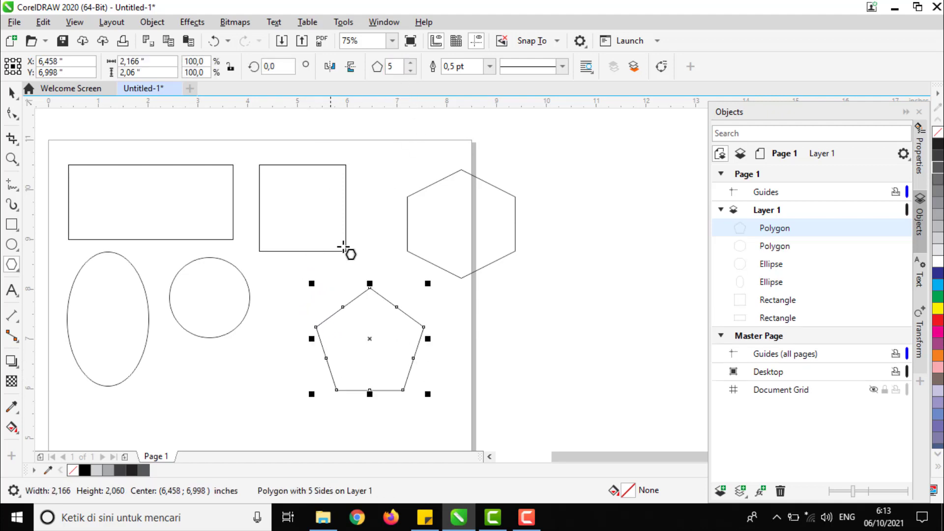
pyautogui.scroll(-3, 355, 183)
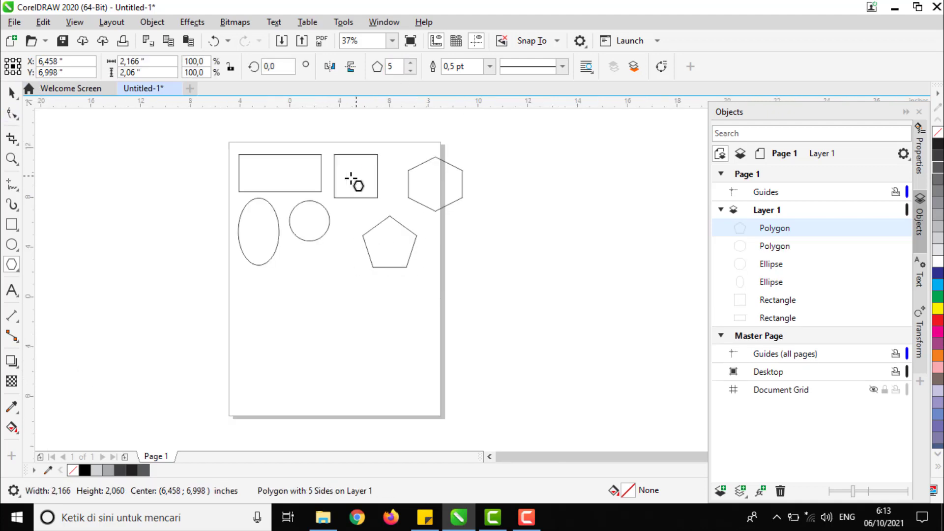
pyautogui.scroll(3, 358, 130)
pyautogui.scroll(-2, 346, 187)
pyautogui.scroll(3, 339, 183)
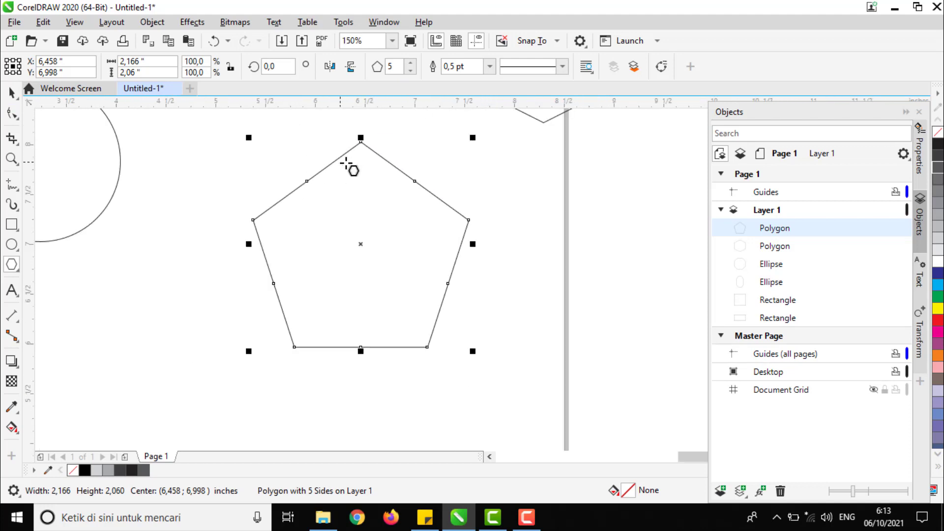
# - Reshape the pentagon into a five-pointed star by moving a mid-side node inward with the Shape tool
pyautogui.click(12, 113)
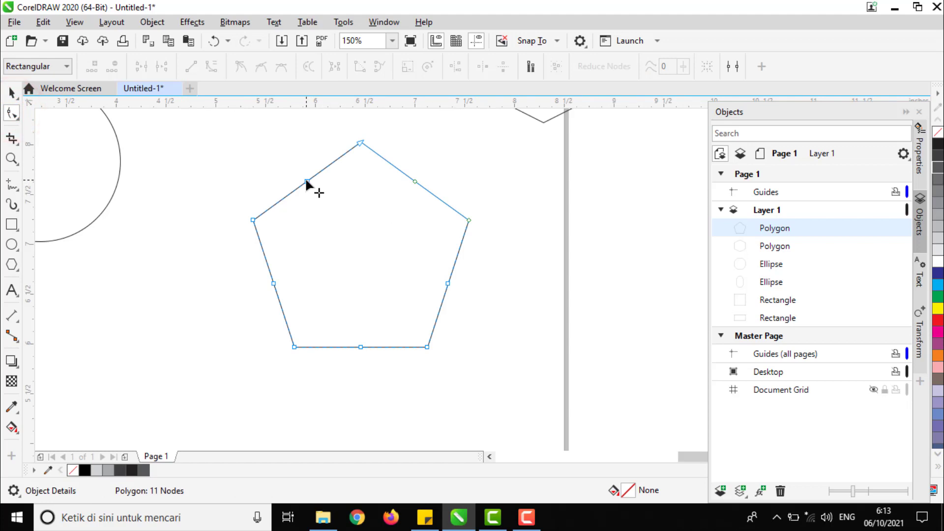
pyautogui.moveTo(306, 180); pyautogui.dragTo(338, 212)
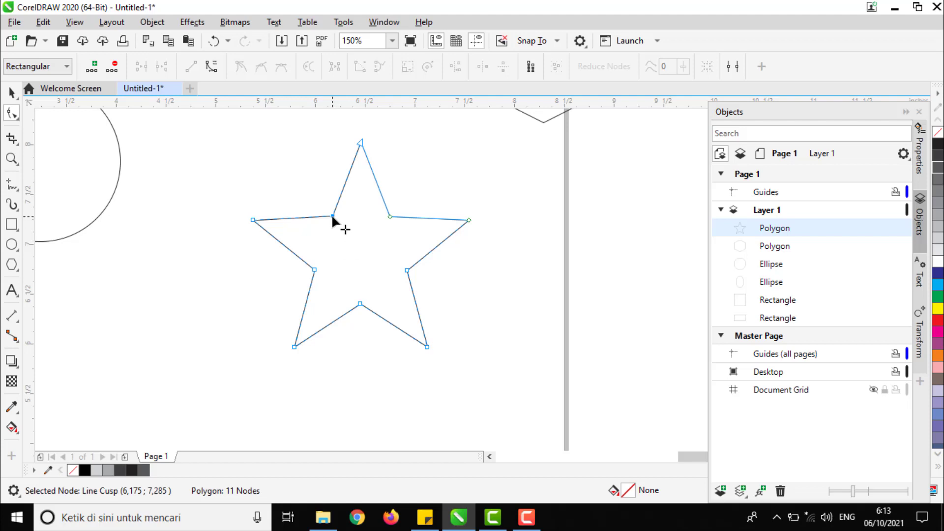
pyautogui.click(332, 216)
pyautogui.moveTo(333, 215)
pyautogui.mouseDown()
pyautogui.moveTo(282, 156)
pyautogui.moveTo(244, 131)
pyautogui.moveTo(317, 186)
pyautogui.moveTo(327, 207)
pyautogui.moveTo(353, 205)
pyautogui.moveTo(330, 233)
pyautogui.moveTo(335, 216)
pyautogui.moveTo(355, 213)
pyautogui.moveTo(333, 230)
pyautogui.moveTo(329, 220)
pyautogui.mouseUp()
pyautogui.click(327, 205)
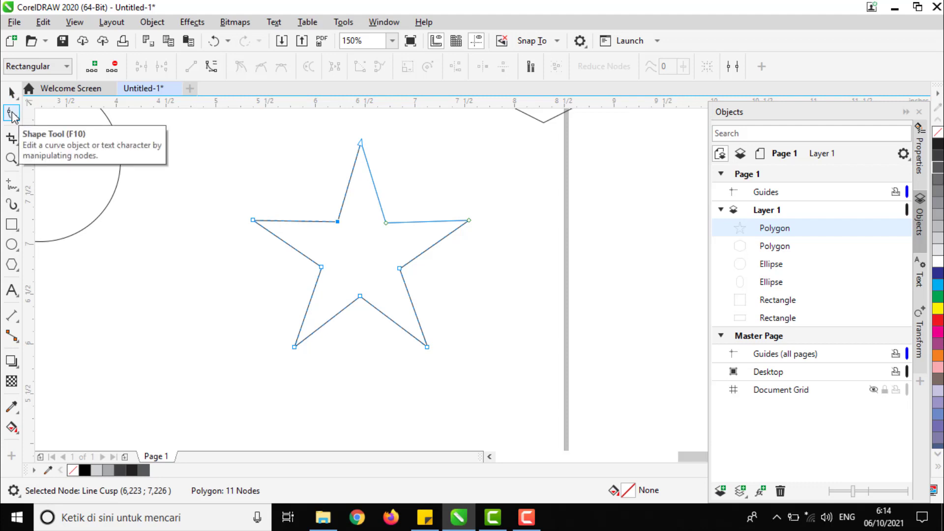
# - Convert the segment at the star's upper-left inner node to a curve and bow it outward
pyautogui.click(338, 221)
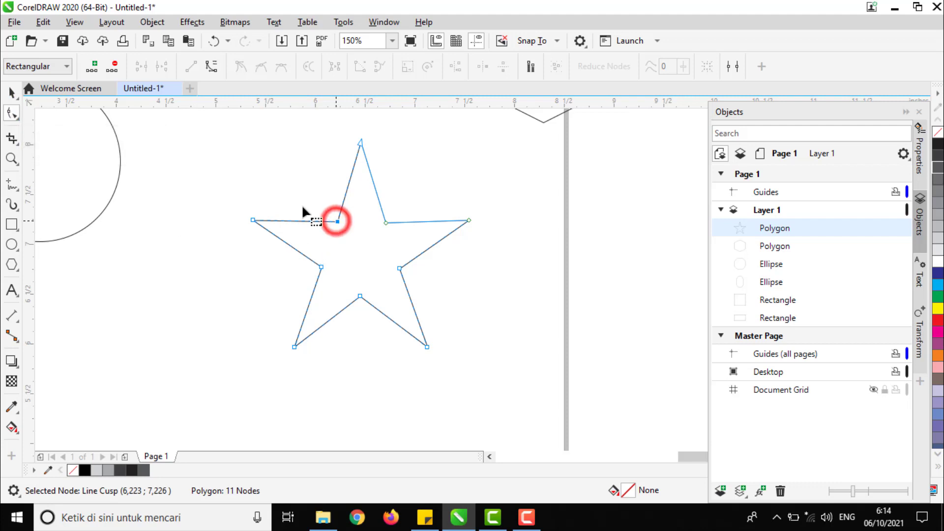
pyautogui.click(211, 67)
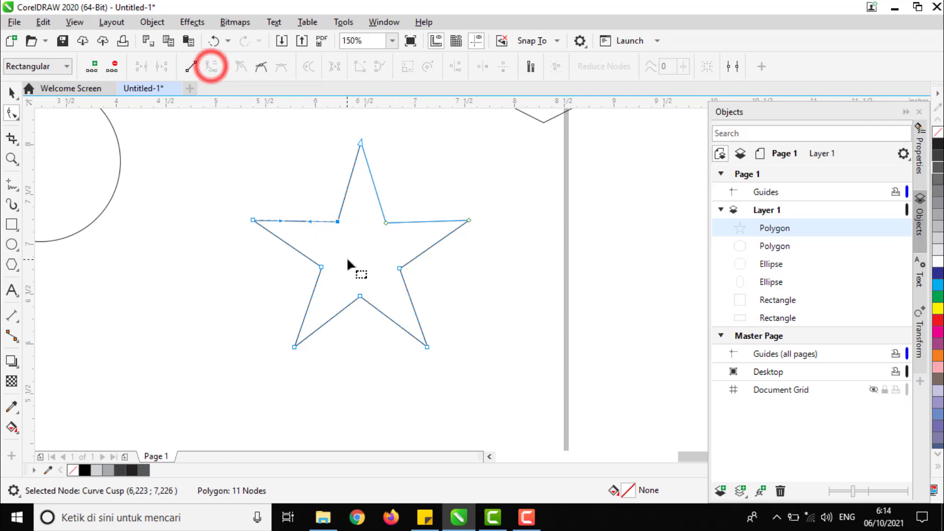
pyautogui.click(311, 221)
pyautogui.moveTo(310, 221); pyautogui.dragTo(313, 176)
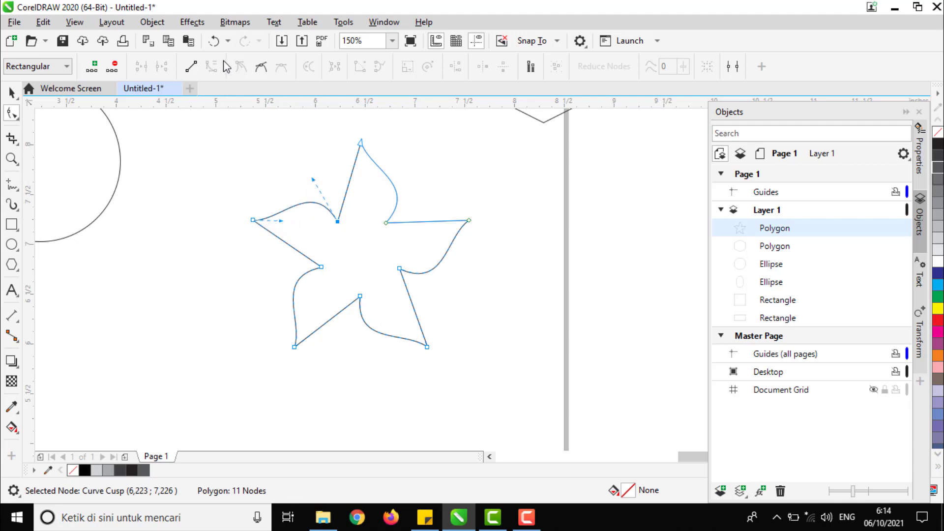
# - Convert the straight segment below the star's left tip to a curve and bend it upward, dismissing the restart notification
pyautogui.click(322, 267)
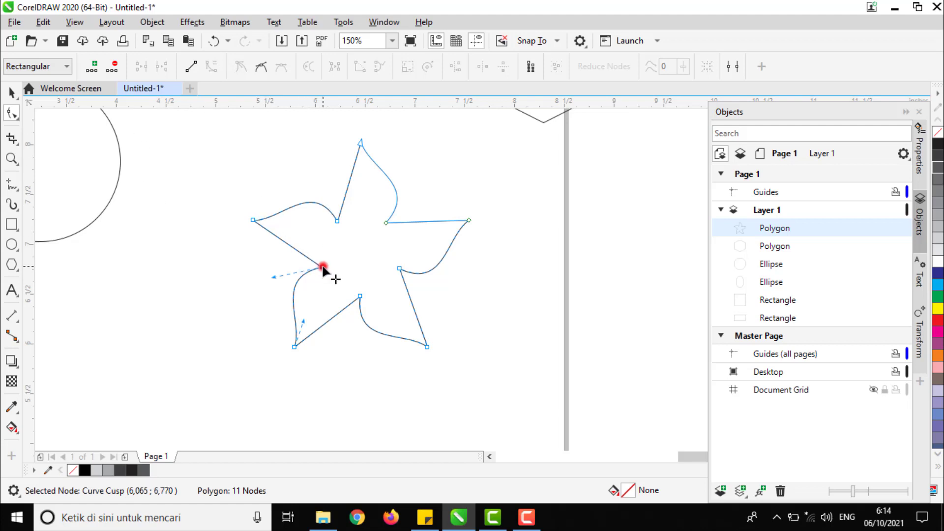
pyautogui.click(254, 220)
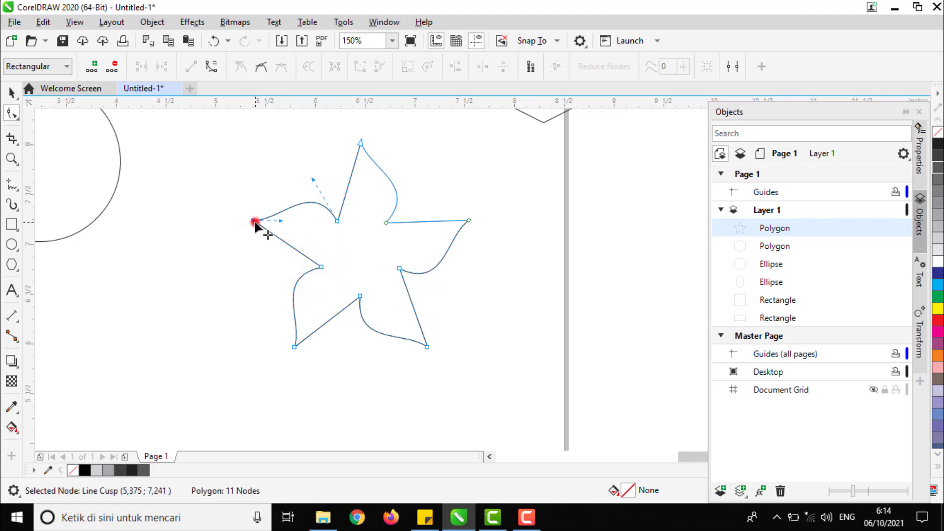
pyautogui.click(212, 66)
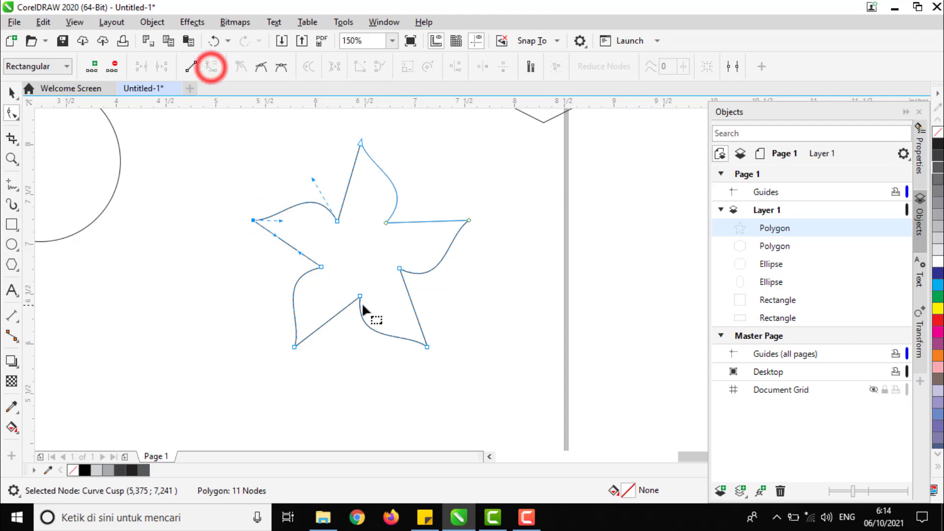
pyautogui.click(299, 253)
pyautogui.moveTo(308, 241); pyautogui.dragTo(311, 215)
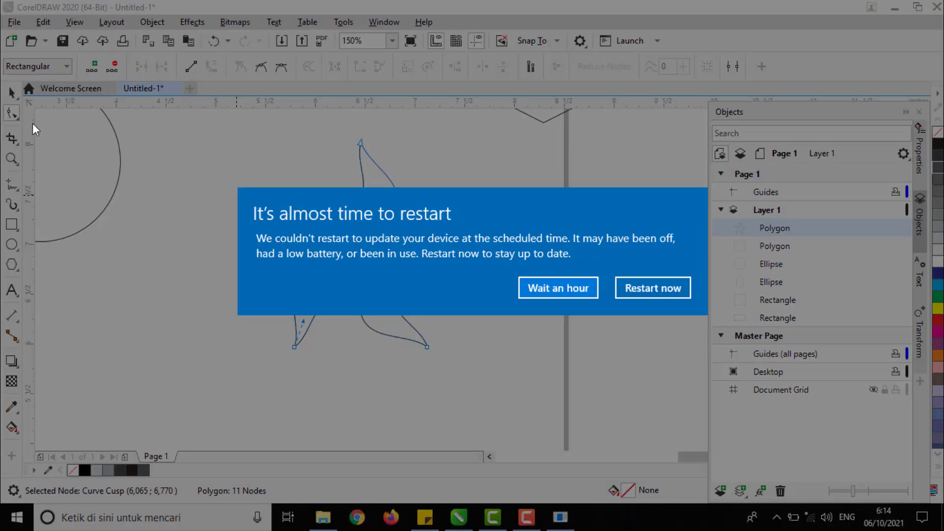
pyautogui.click(181, 136)
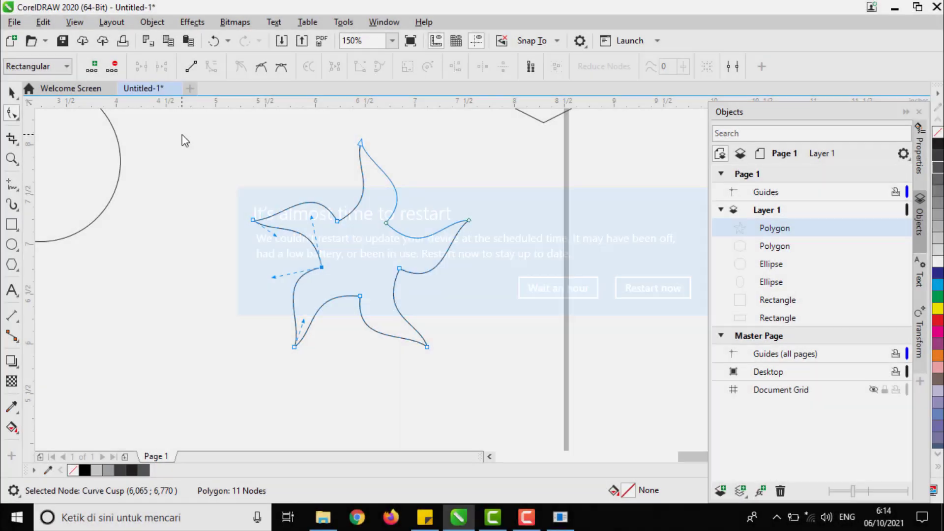
pyautogui.click(181, 135)
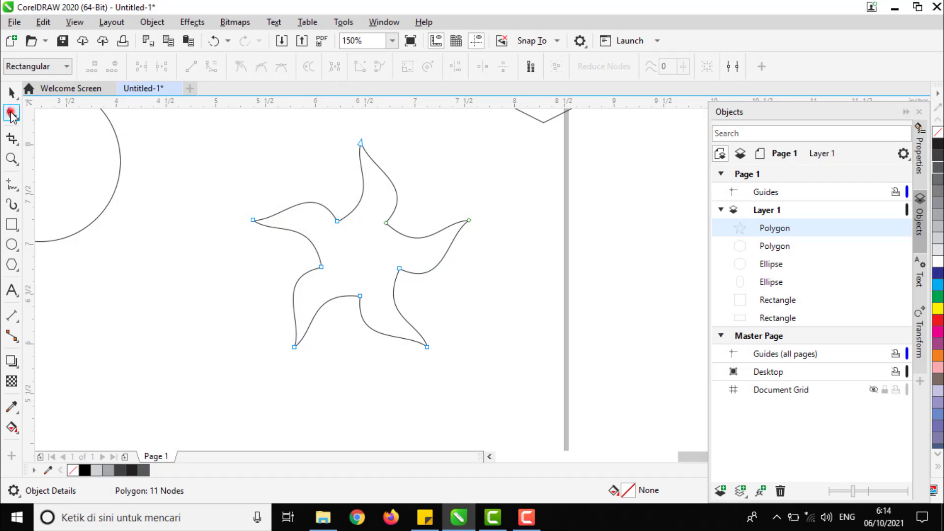
# - Adjust the curve handle at the star's left tip to make its points slimmer, then deselect the shape
pyautogui.click(321, 267)
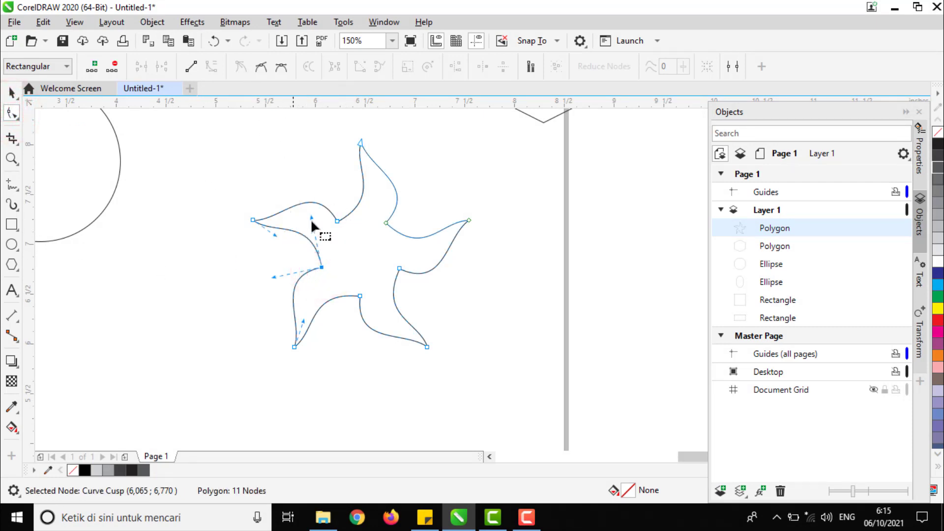
pyautogui.moveTo(276, 232); pyautogui.dragTo(301, 214)
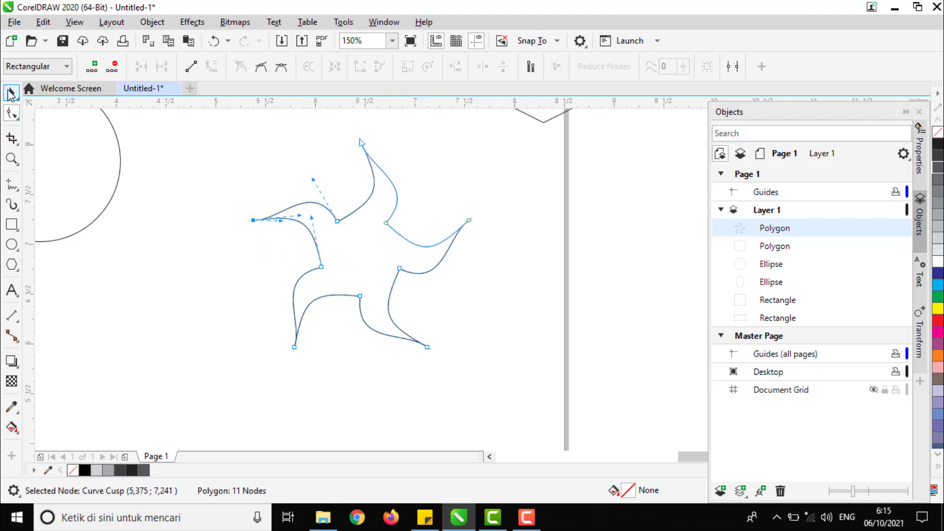
pyautogui.click(11, 92)
pyautogui.scroll(-4, 380, 268)
pyautogui.click(465, 270)
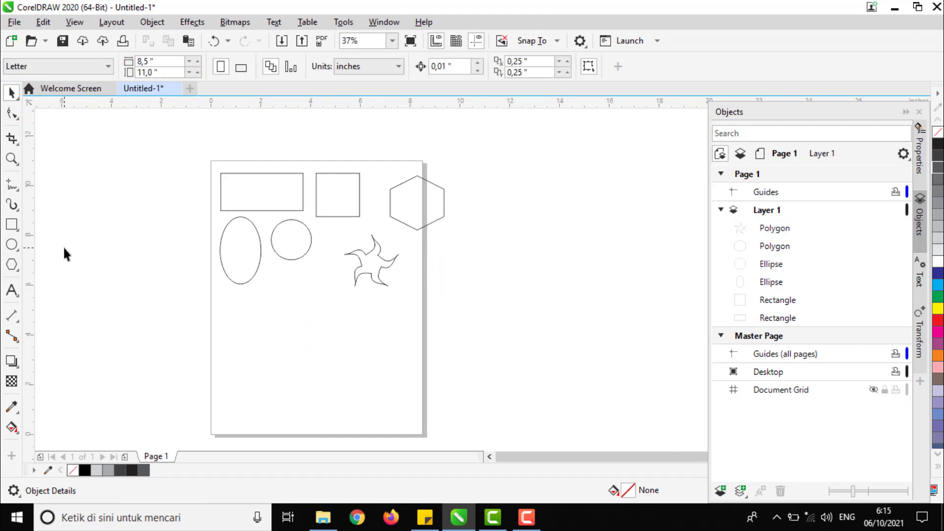
# - Fill the wide rectangle with green (C100 M0 Y100 K0) and expand the full colour palette
pyautogui.click(175, 176)
pyautogui.click(256, 194)
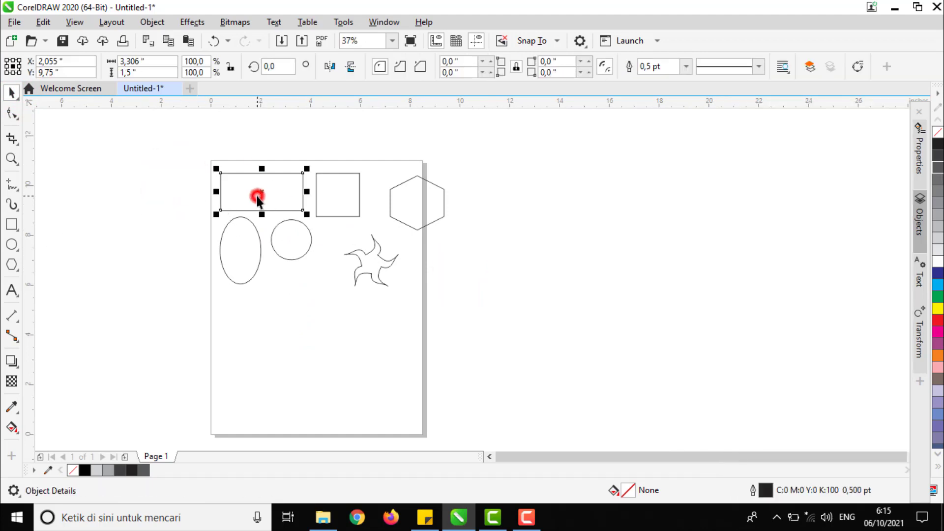
pyautogui.scroll(2, 259, 194)
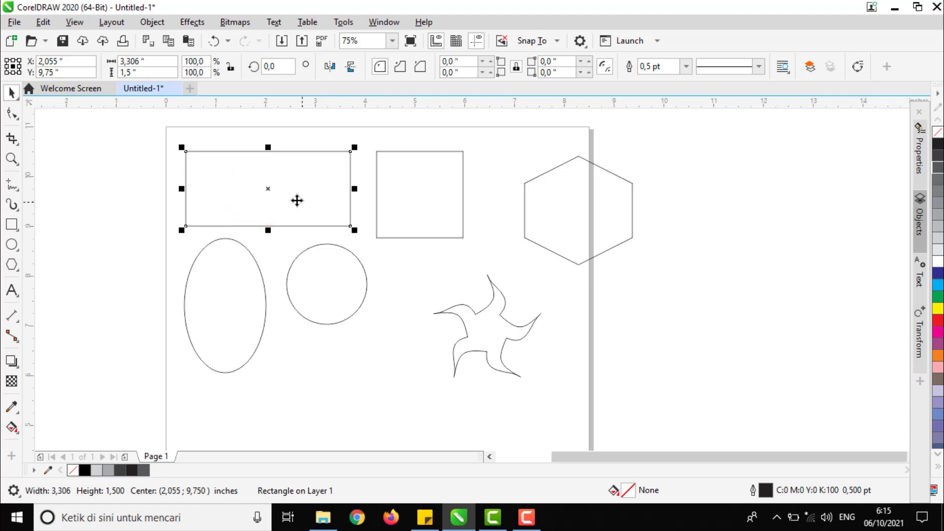
pyautogui.click(940, 302)
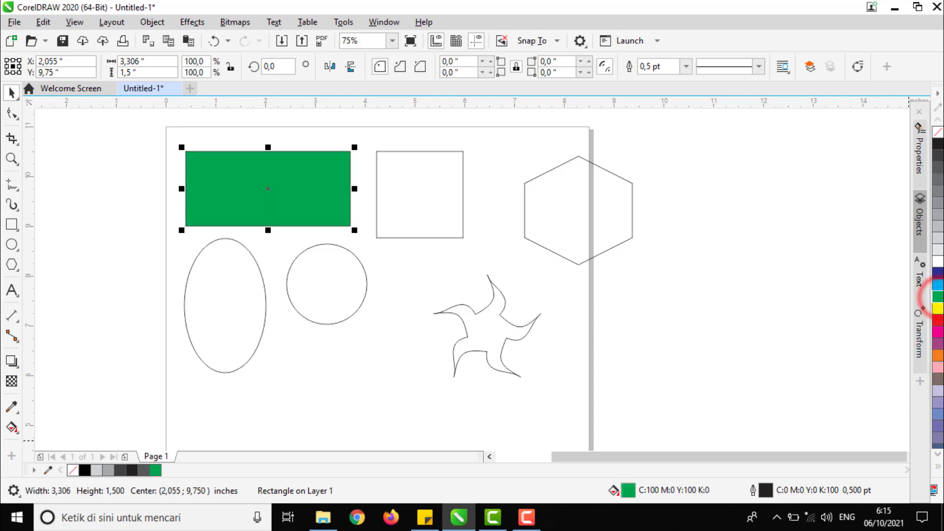
pyautogui.click(938, 467)
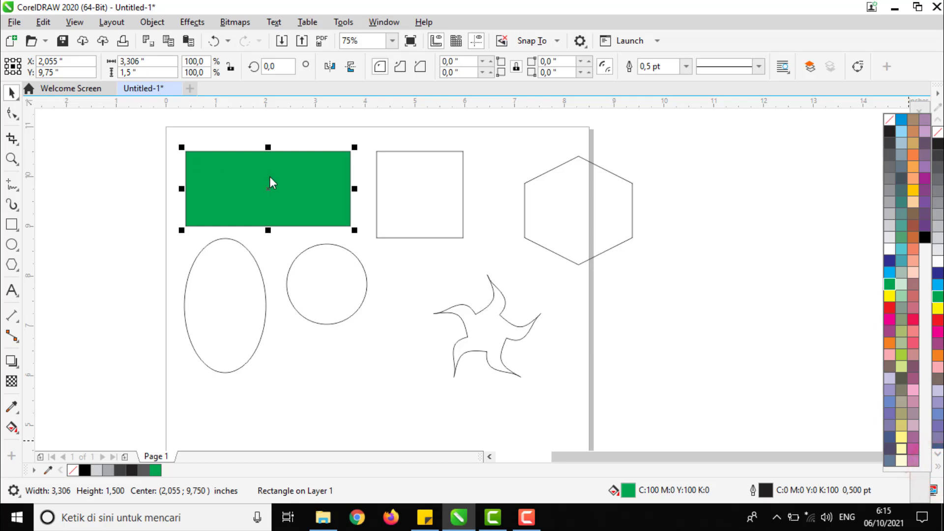
# - Fill the square with yellow (C0 M0 Y100 K0)
pyautogui.click(431, 190)
pyautogui.click(431, 190)
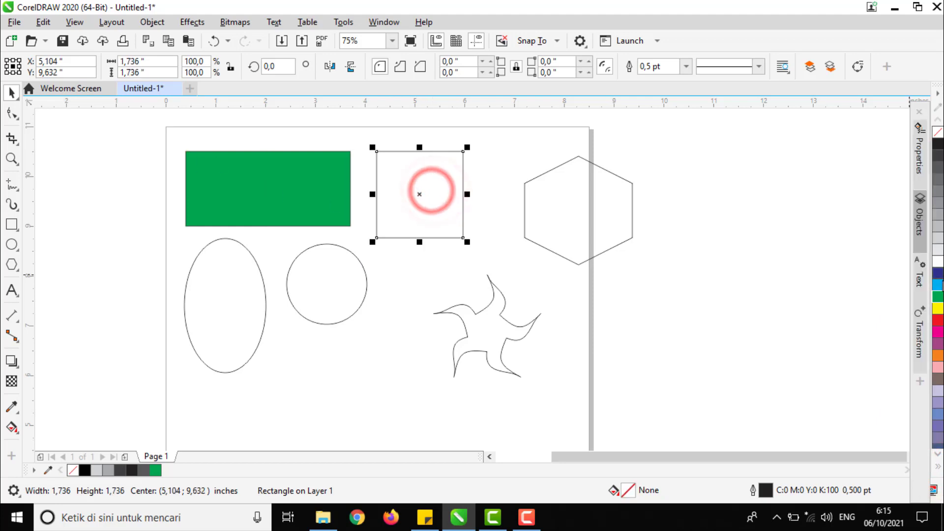
pyautogui.click(939, 309)
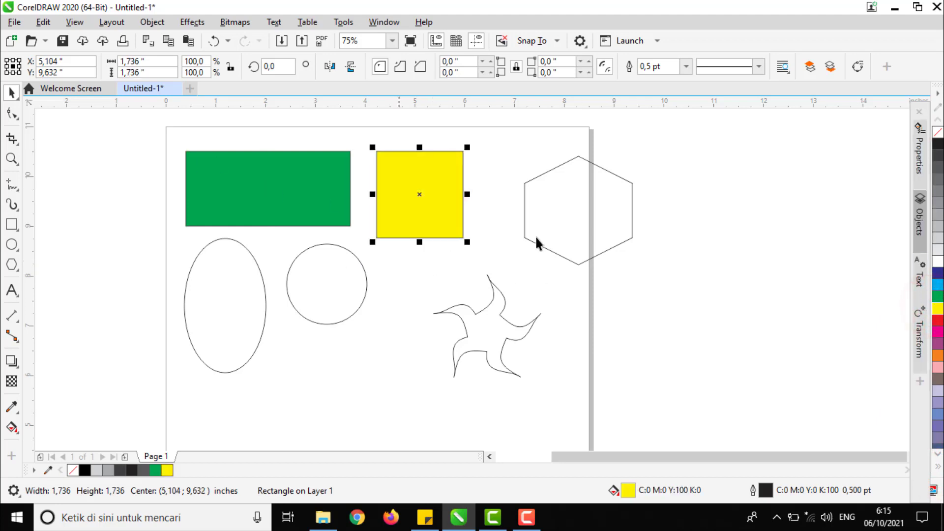
# - Move the hexagon onto the page beside the yellow square, fill it with purple (C0 M60 Y0 K40), and deselect it
pyautogui.click(600, 231)
pyautogui.moveTo(600, 231); pyautogui.dragTo(562, 214)
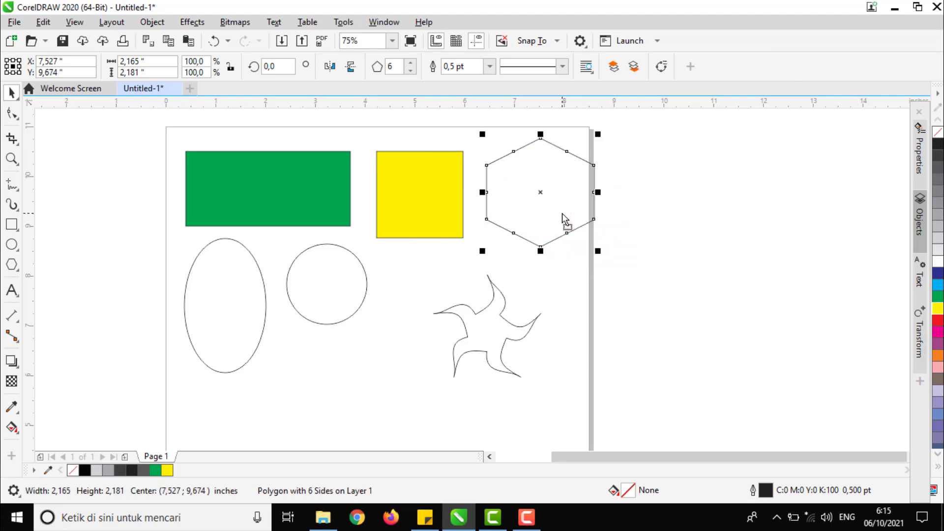
pyautogui.click(939, 468)
pyautogui.click(911, 379)
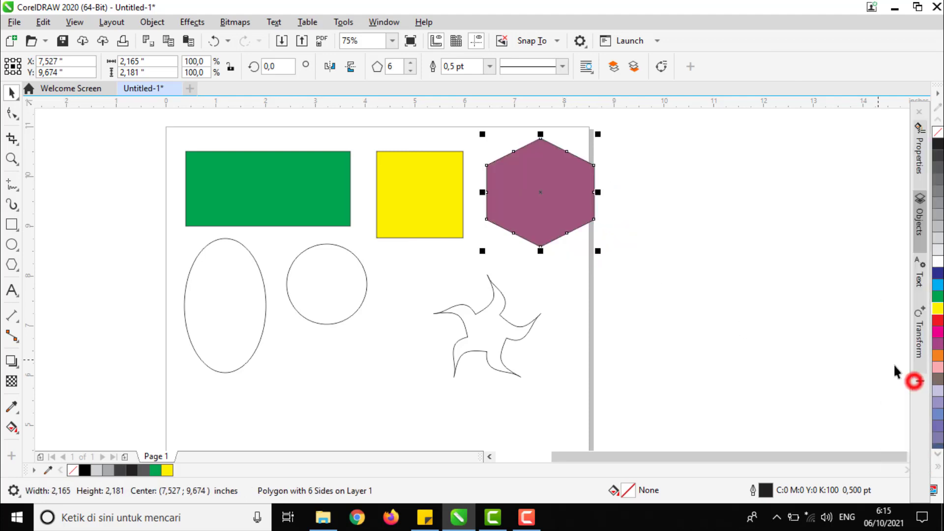
pyautogui.moveTo(515, 194); pyautogui.dragTo(512, 192)
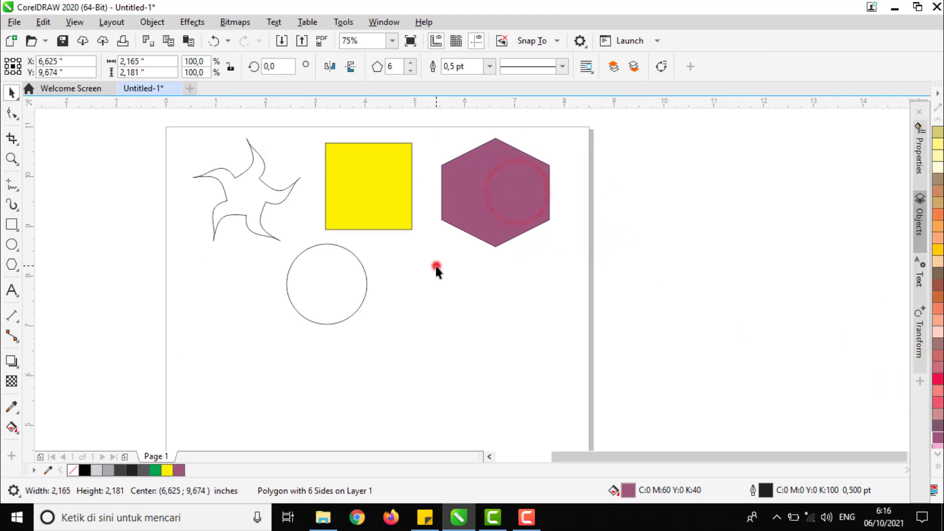
pyautogui.click(436, 267)
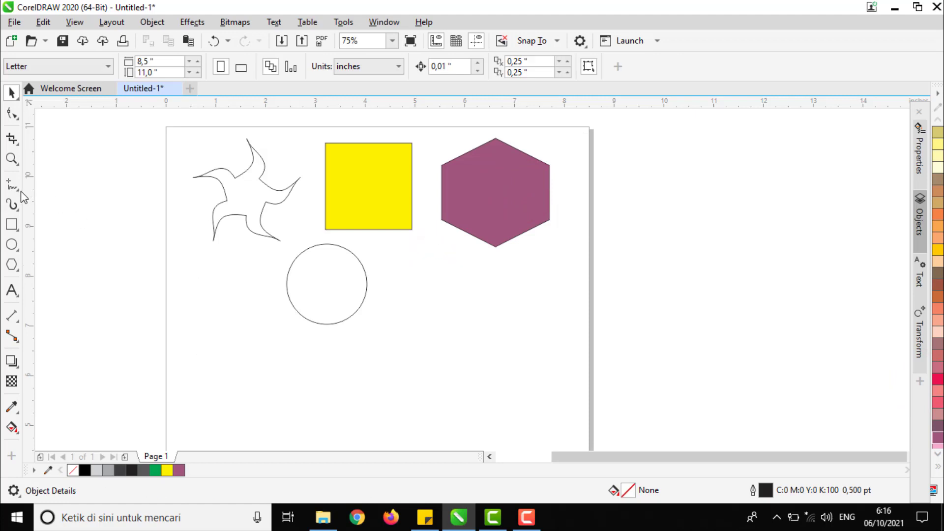
# - Draw a closed freehand bean-like blob about 2.77 by 1.66 inches to the right of the circle
pyautogui.click(19, 190)
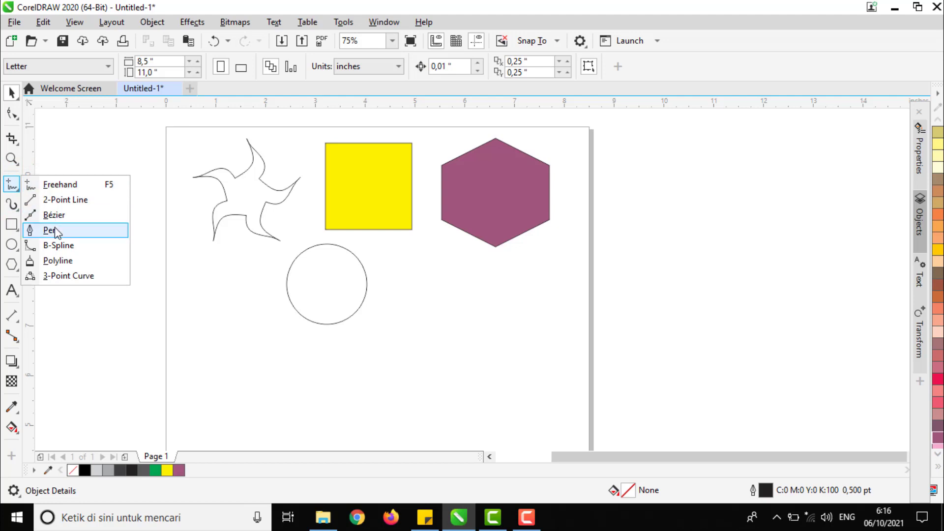
pyautogui.click(56, 185)
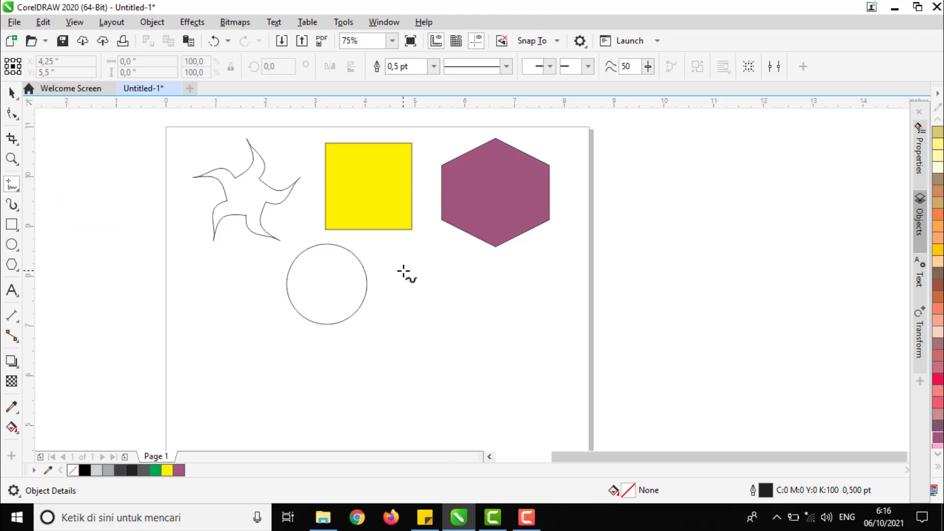
pyautogui.moveTo(412, 288)
pyautogui.mouseDown()
pyautogui.moveTo(466, 256)
pyautogui.moveTo(539, 295)
pyautogui.moveTo(539, 329)
pyautogui.moveTo(469, 320)
pyautogui.moveTo(422, 335)
pyautogui.moveTo(411, 287)
pyautogui.mouseUp()
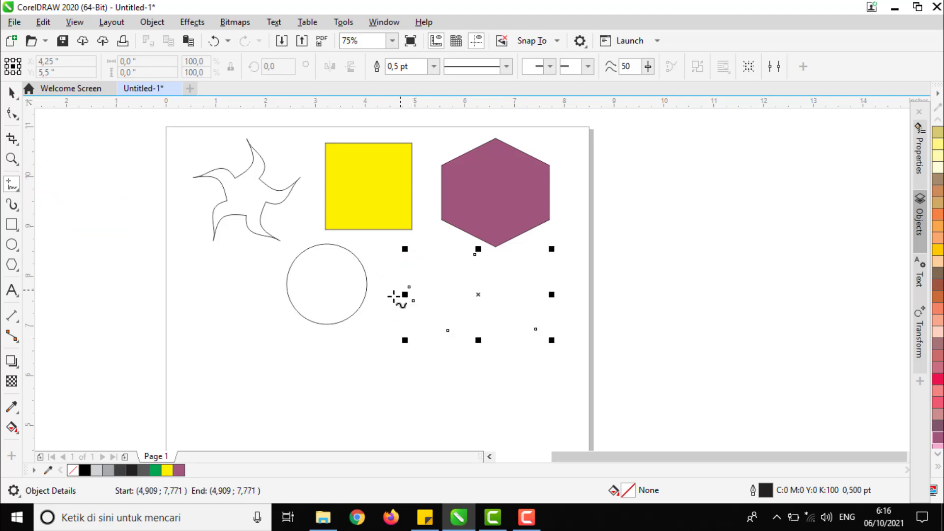
pyautogui.click(11, 94)
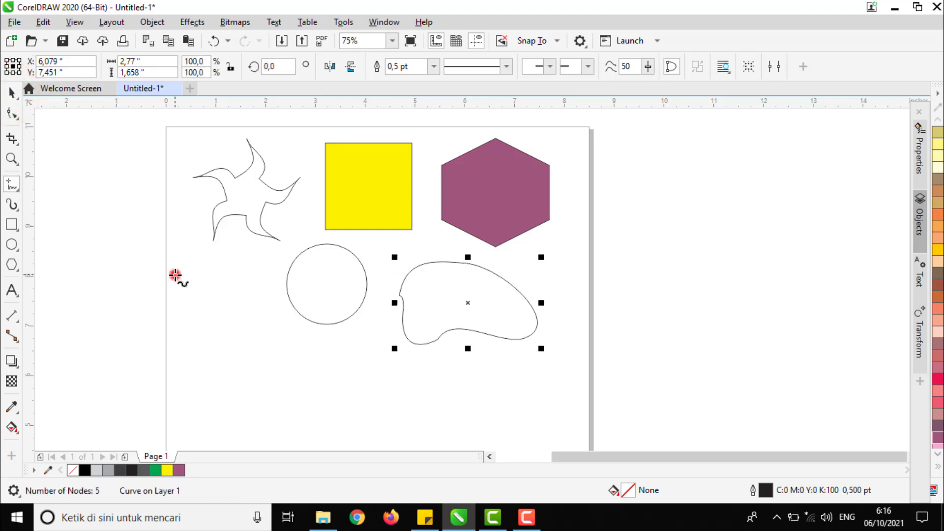
# - Draw a closed freehand rounded triangle about 1.21 by 1.28 inches left of the circle, and shift it slightly right
pyautogui.moveTo(175, 275)
pyautogui.mouseDown()
pyautogui.moveTo(212, 318)
pyautogui.moveTo(237, 272)
pyautogui.moveTo(177, 274)
pyautogui.mouseUp()
pyautogui.click(11, 92)
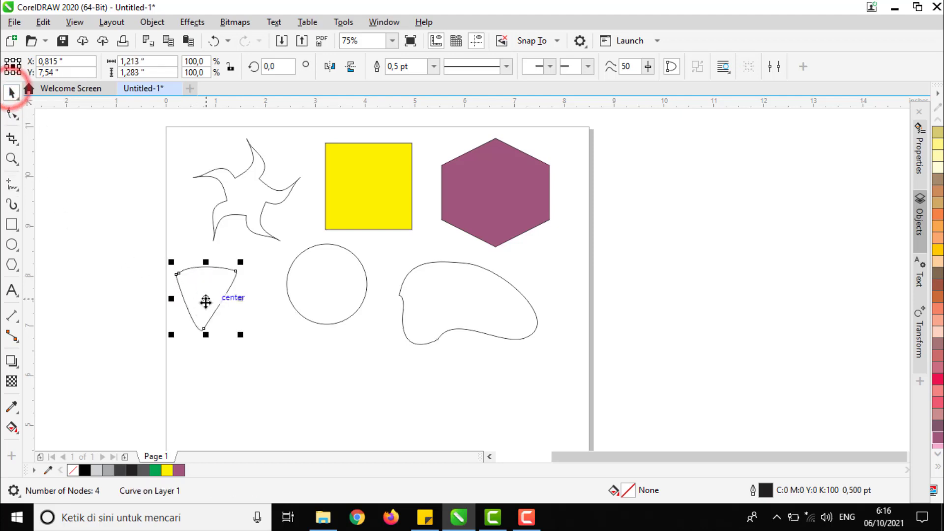
pyautogui.moveTo(206, 301); pyautogui.dragTo(221, 303)
# - Delete the extra node near the triangle's upper-left corner and extend the remaining corner node's curve handle to smooth the top edge
pyautogui.scroll(2, 202, 295)
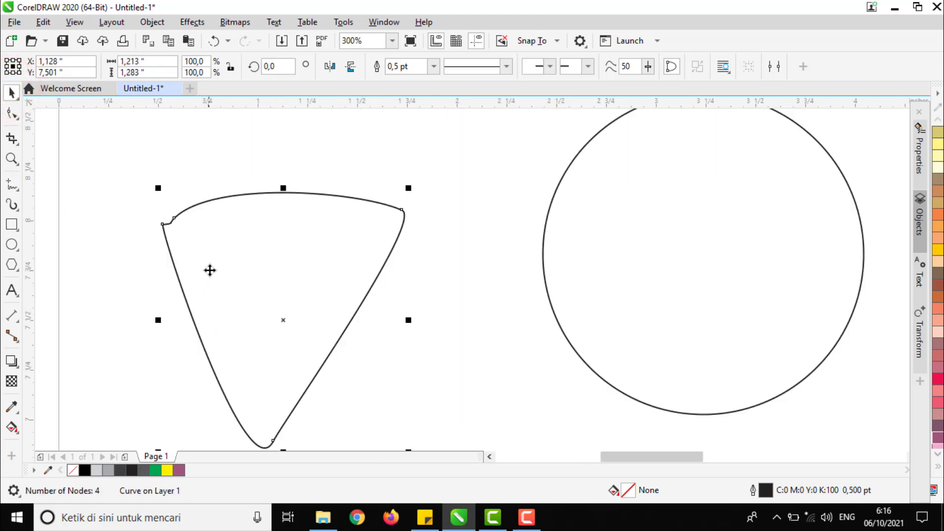
pyautogui.doubleClick(226, 247)
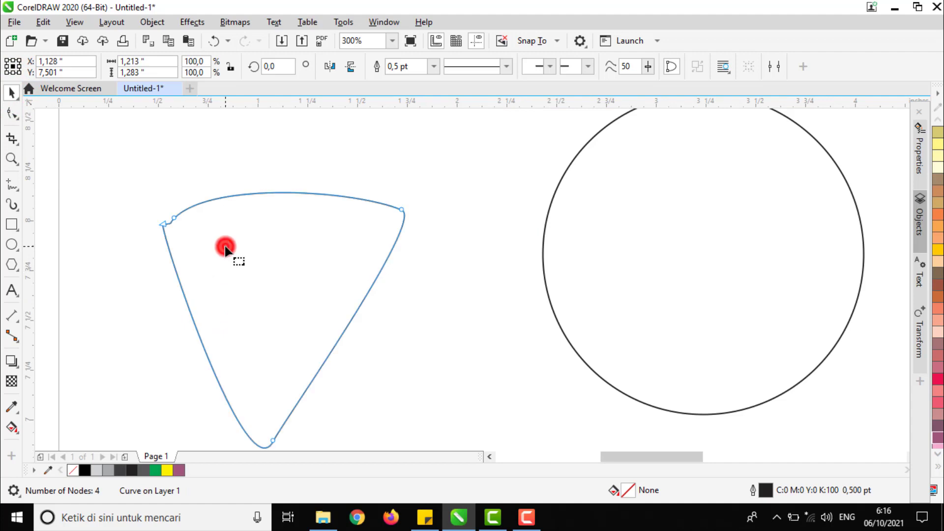
pyautogui.click(15, 92)
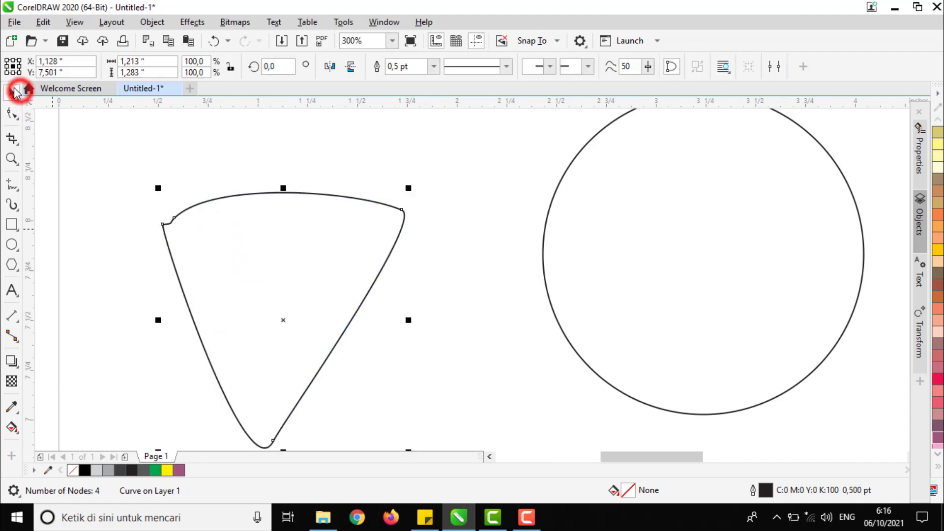
pyautogui.click(12, 113)
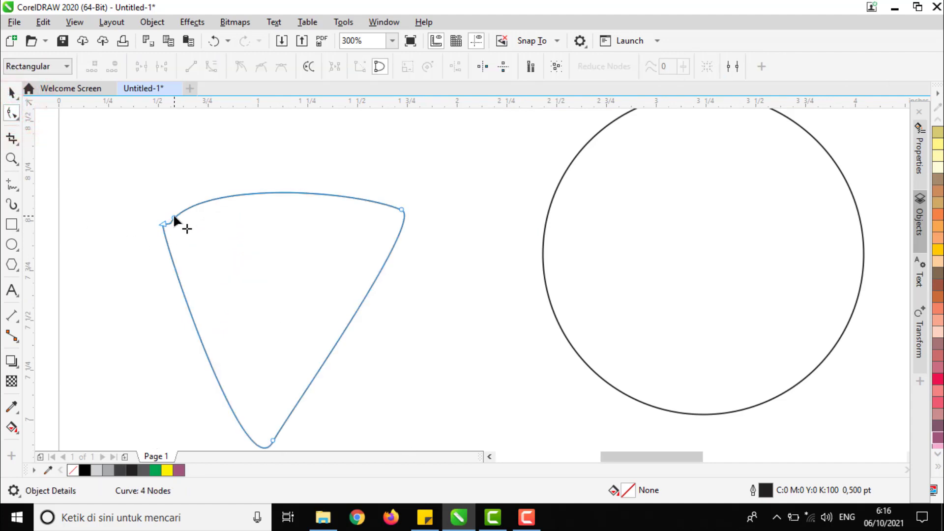
pyautogui.click(174, 218)
pyautogui.doubleClick(174, 218)
pyautogui.moveTo(162, 223); pyautogui.dragTo(156, 186)
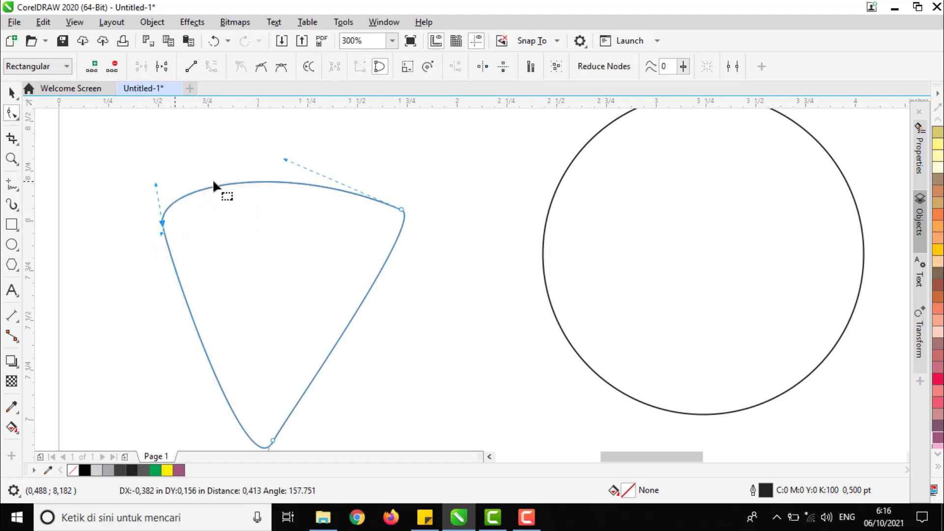
# - Round the triangle's lower tip with its curve handle, then move the upper-right node about 0.15 inches inward and adjust its handle
pyautogui.scroll(-2, 306, 219)
pyautogui.moveTo(291, 332); pyautogui.dragTo(312, 317)
pyautogui.click(355, 217)
pyautogui.moveTo(354, 216); pyautogui.dragTo(339, 219)
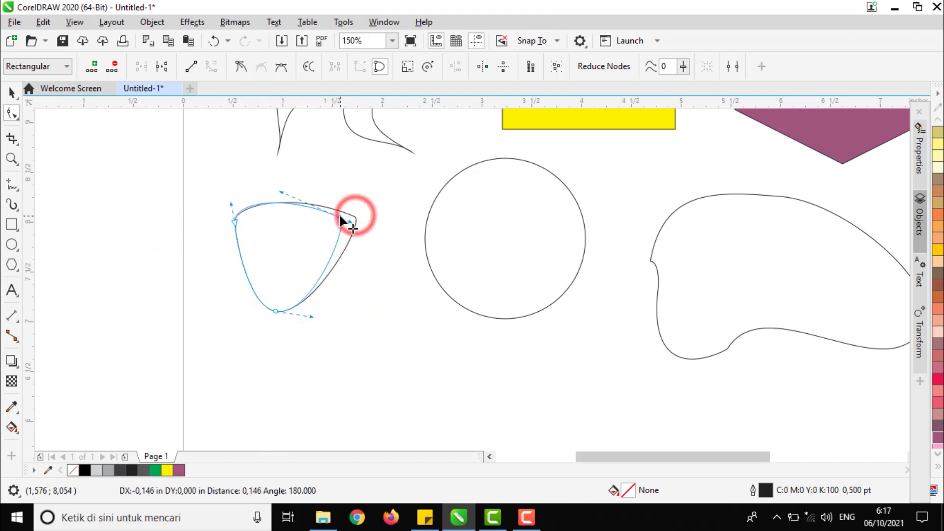
pyautogui.moveTo(281, 192); pyautogui.dragTo(311, 185)
pyautogui.scroll(2, 256, 208)
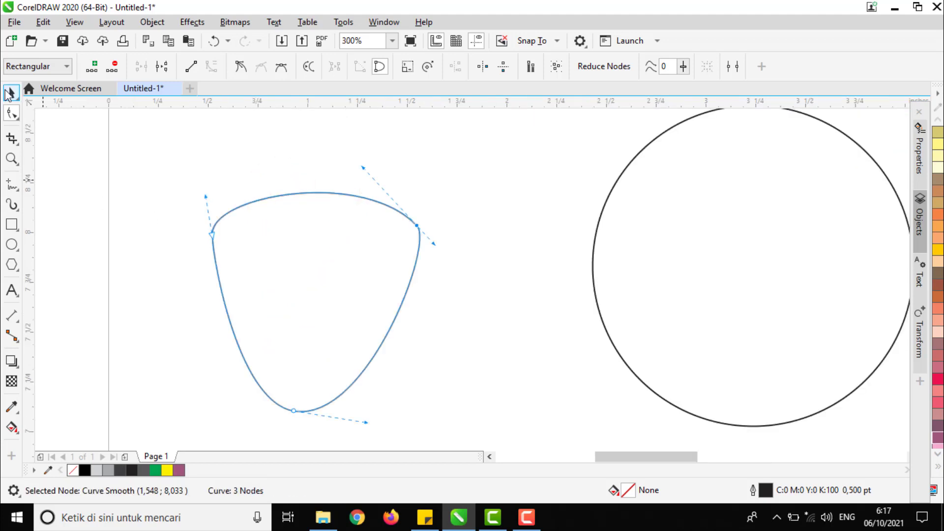
pyautogui.click(7, 95)
# - Add a node in the middle of the shape's top edge, pull it down into a dip, tilt its handle, and deselect
pyautogui.scroll(-1, 243, 231)
pyautogui.scroll(2, 276, 219)
pyautogui.click(15, 116)
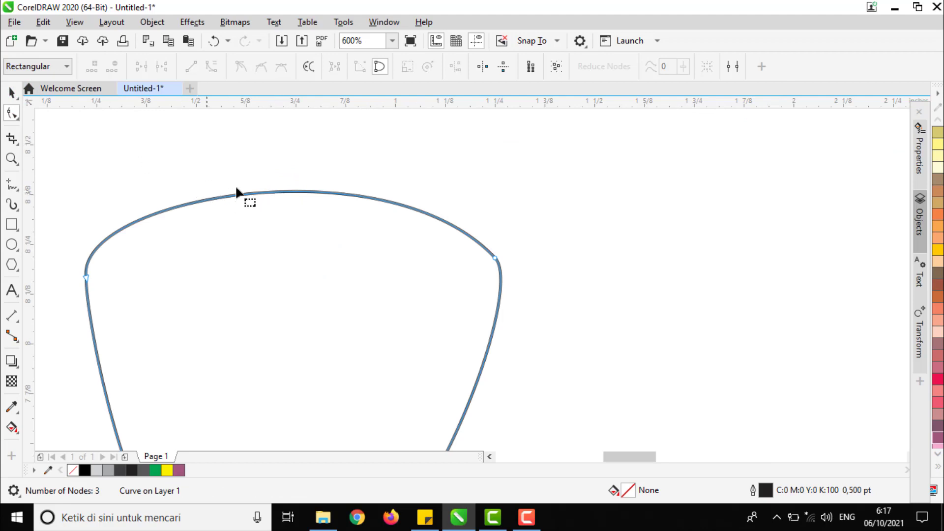
pyautogui.doubleClick(274, 192)
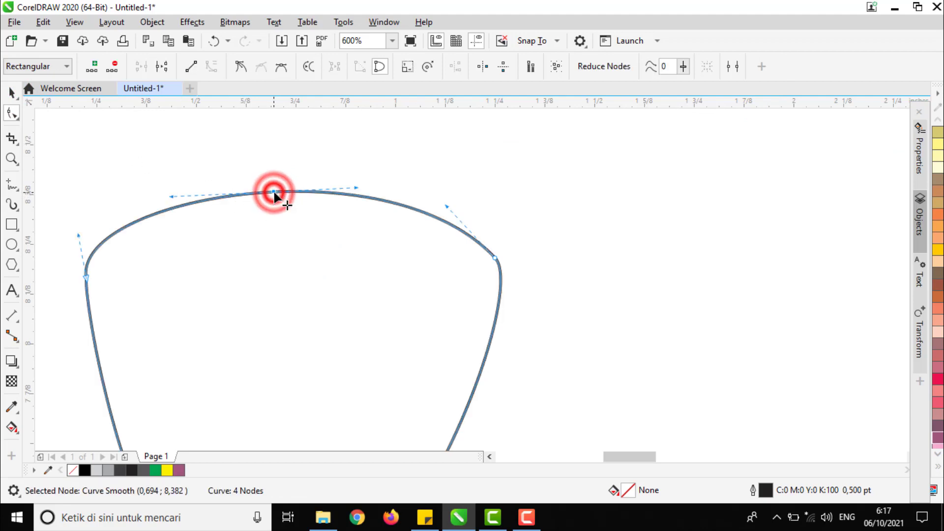
pyautogui.moveTo(274, 193); pyautogui.dragTo(272, 259)
pyautogui.moveTo(169, 262); pyautogui.dragTo(186, 198)
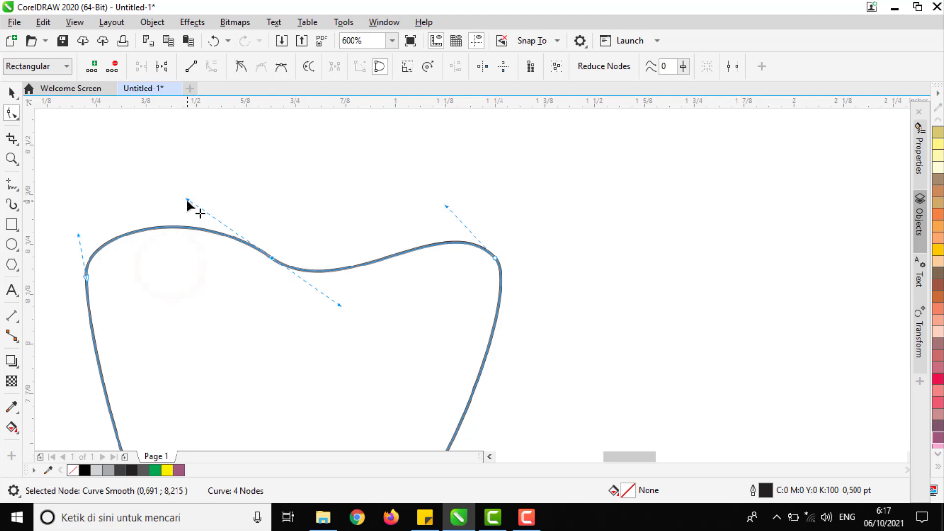
pyautogui.click(11, 93)
pyautogui.scroll(-5, 206, 178)
pyautogui.click(126, 197)
# - Reposition the small heart-like shape slightly and fill it with orange-yellow (C0 M20 Y100 K0)
pyautogui.click(232, 237)
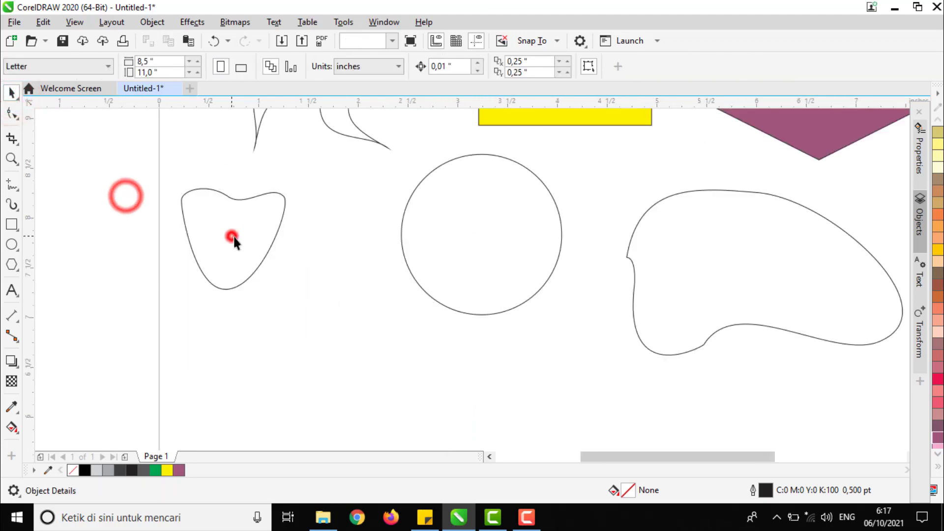
pyautogui.scroll(-3, 252, 247)
pyautogui.moveTo(253, 247)
pyautogui.mouseDown()
pyautogui.moveTo(354, 259)
pyautogui.moveTo(463, 228)
pyautogui.moveTo(260, 254)
pyautogui.mouseUp()
pyautogui.scroll(3, 259, 254)
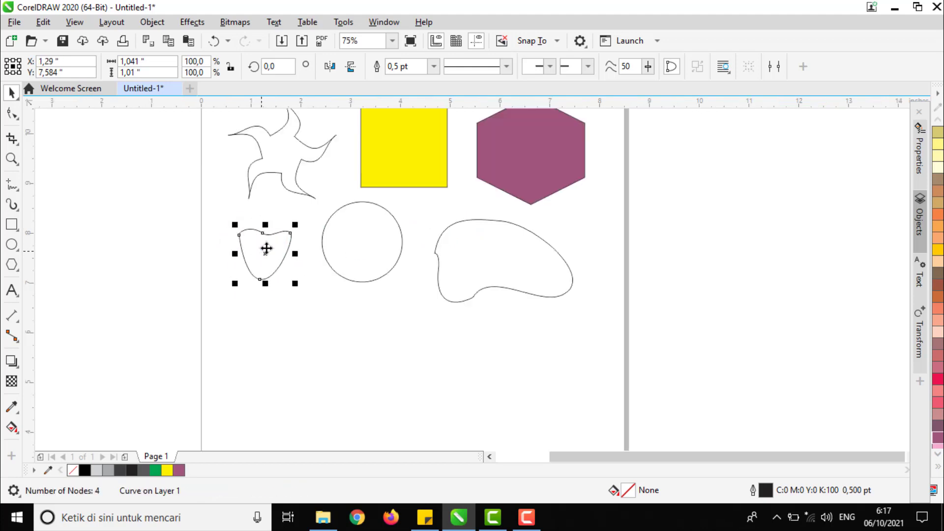
pyautogui.click(938, 249)
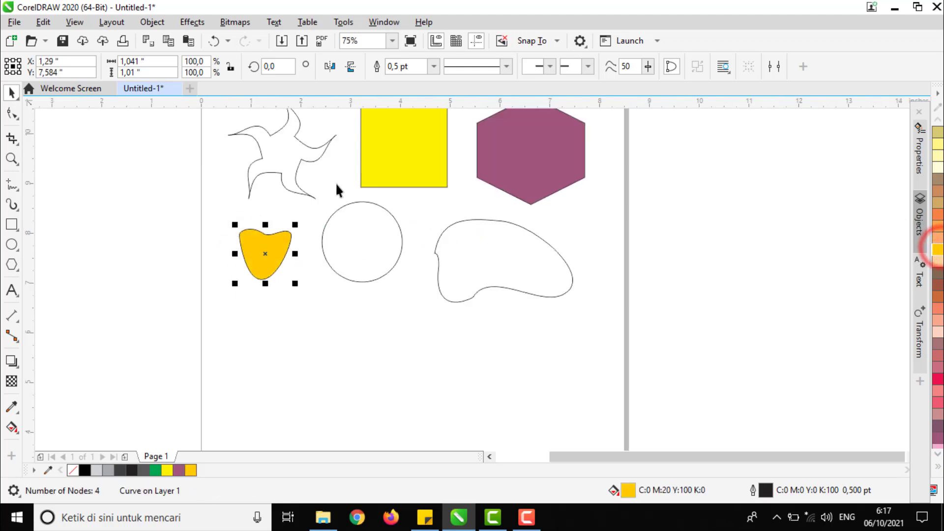
# - Fill the curved star with crimson (C0 M100 Y60 K0)
pyautogui.click(295, 157)
pyautogui.scroll(-3, 274, 192)
pyautogui.scroll(3, 289, 185)
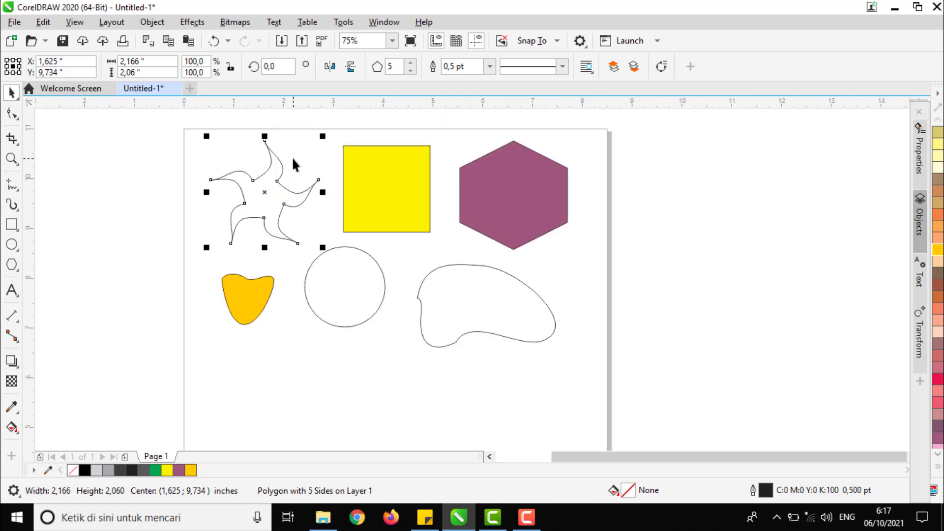
pyautogui.click(938, 378)
# - Move the freehand blob closer to the circle and fill it with green (C100 M0 Y100 K0)
pyautogui.moveTo(493, 308); pyautogui.dragTo(480, 290)
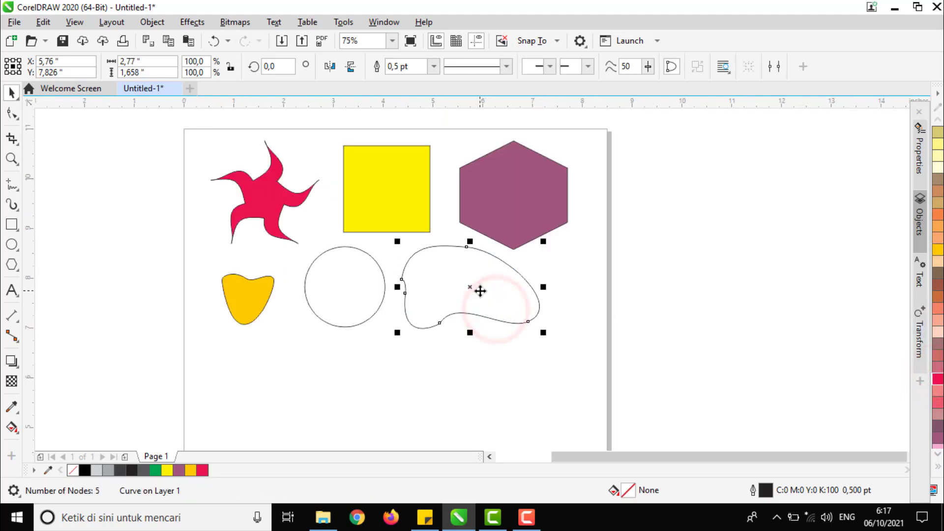
pyautogui.click(938, 465)
pyautogui.click(886, 286)
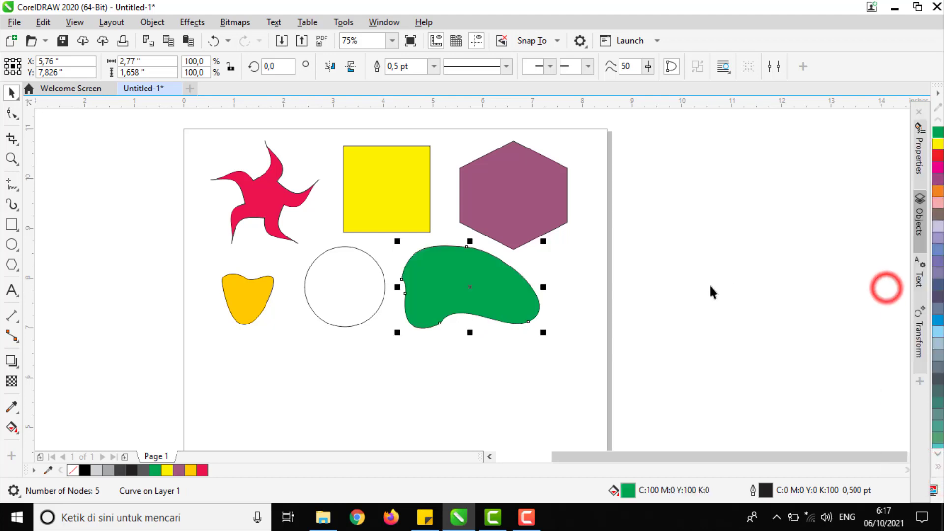
# - Fill the circle with pink (C0 M40 Y20 K0) and deselect it
pyautogui.click(357, 290)
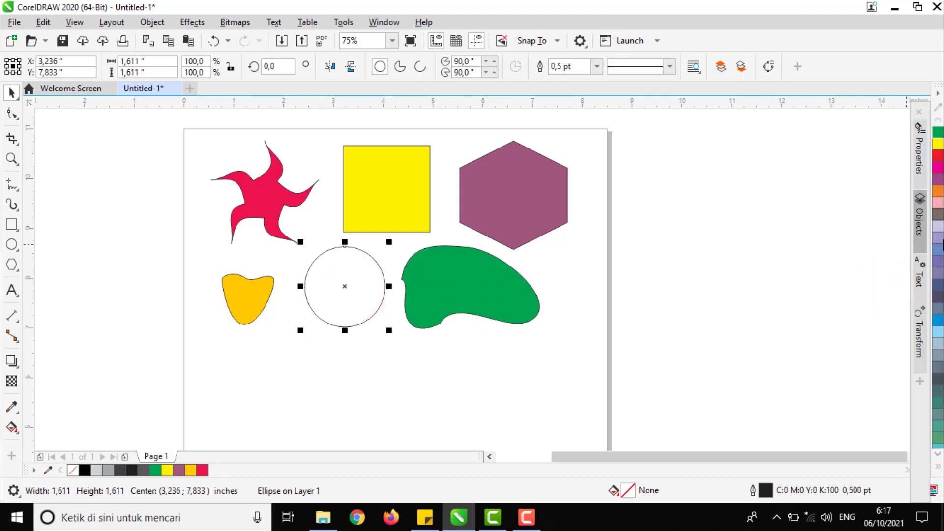
pyautogui.click(939, 204)
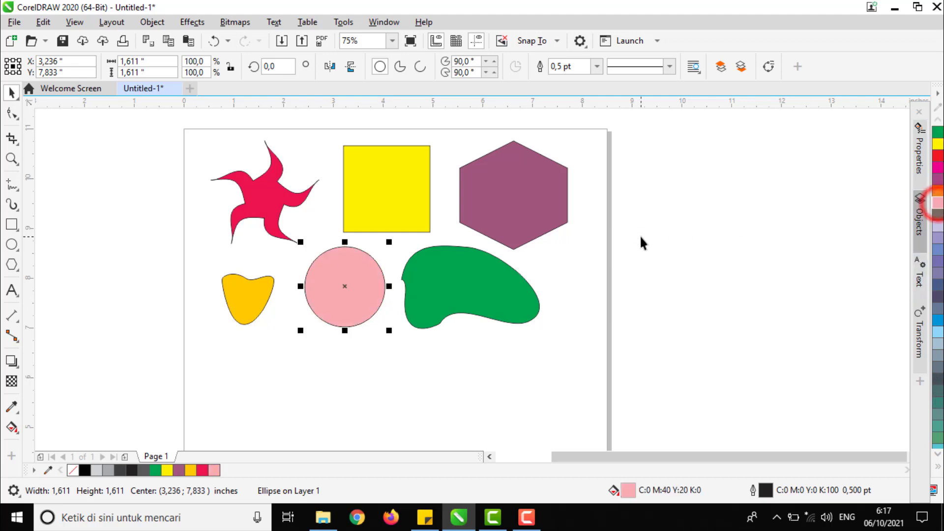
pyautogui.click(641, 234)
# - Remove the black outline from the crimson star
pyautogui.click(279, 223)
pyautogui.scroll(2, 310, 215)
pyautogui.scroll(5, 310, 215)
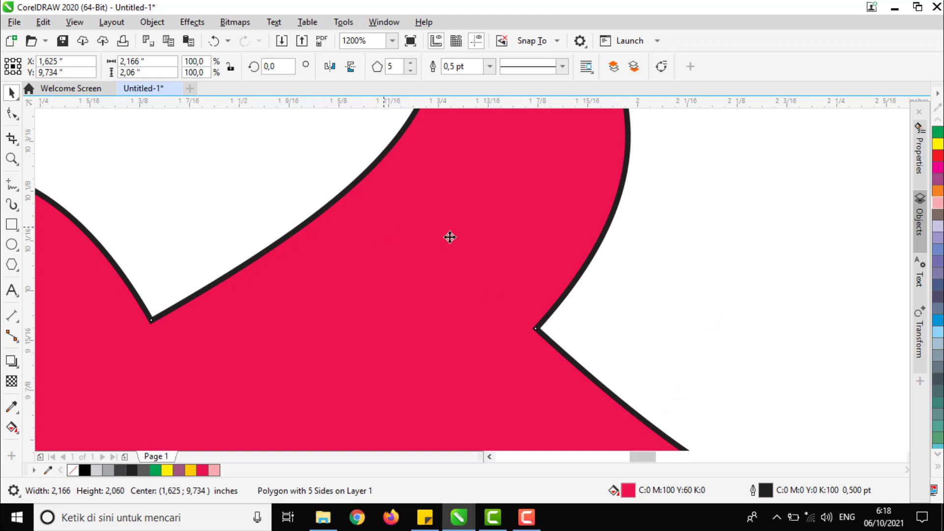
pyautogui.click(939, 471)
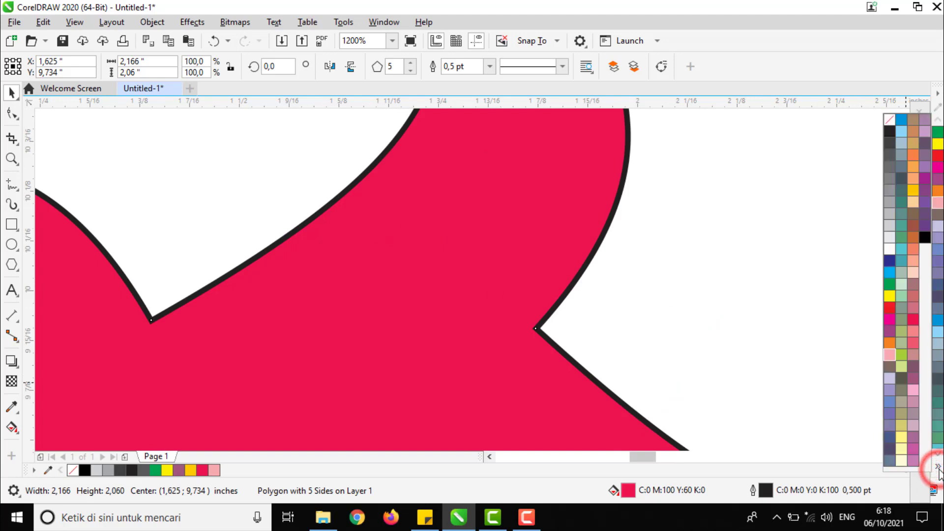
pyautogui.rightClick(889, 123)
pyautogui.scroll(-6, 480, 179)
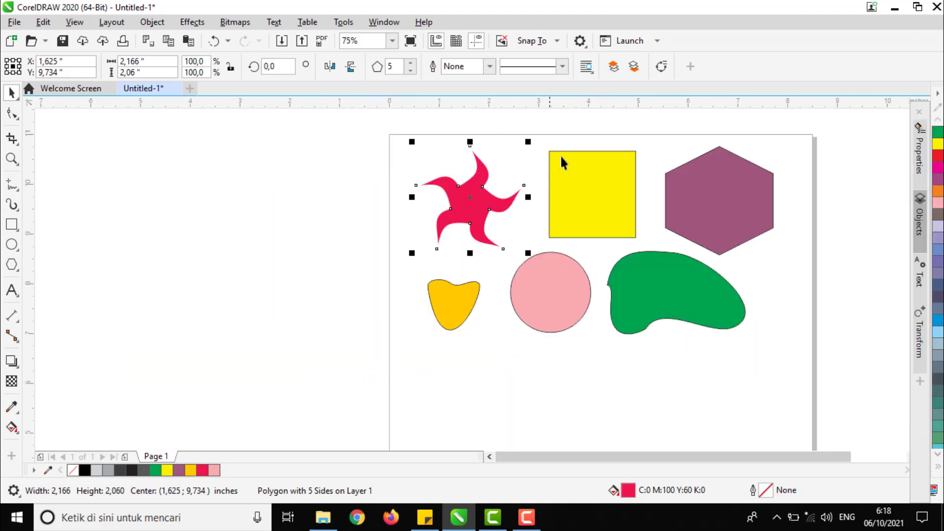
# - Move the yellow square about 0.23 inches left toward the star and remove its outline
pyautogui.scroll(4, 590, 149)
pyautogui.moveTo(576, 175); pyautogui.dragTo(485, 175)
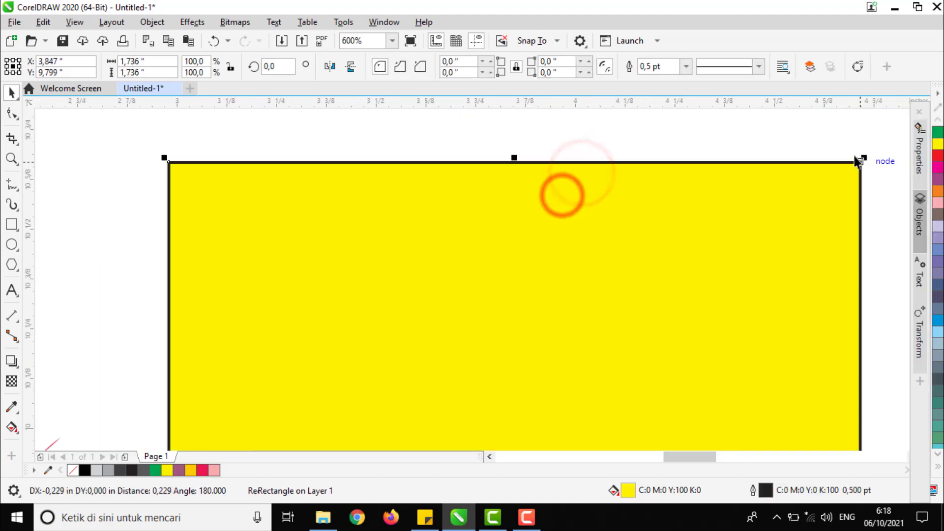
pyautogui.click(938, 469)
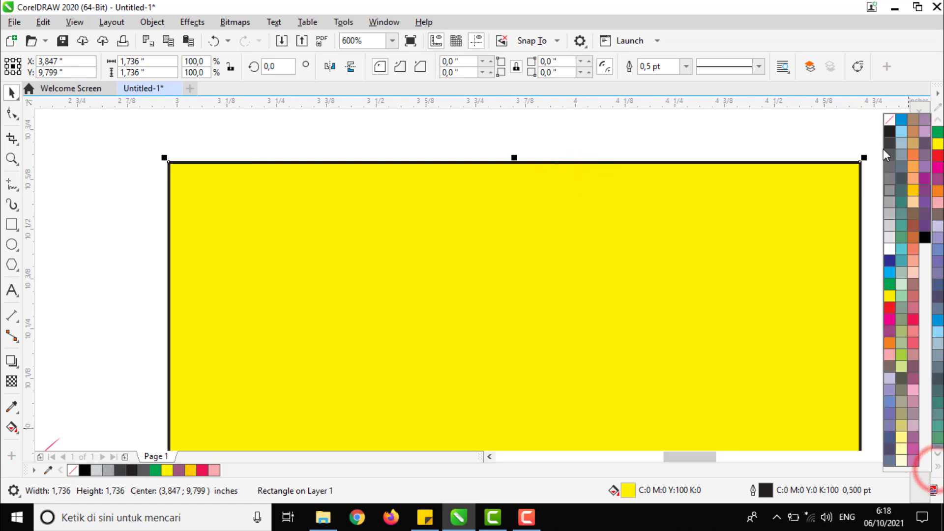
pyautogui.rightClick(890, 122)
pyautogui.scroll(-8, 451, 225)
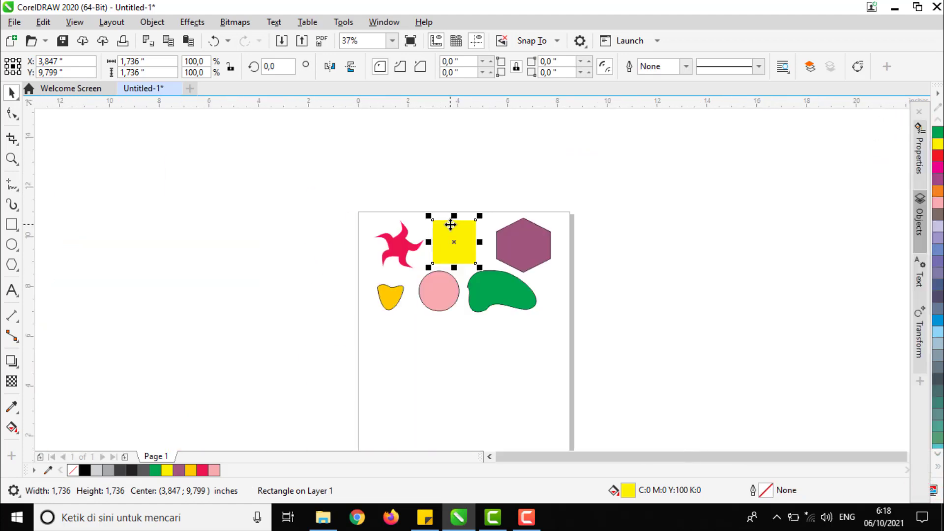
# - Remove the outlines from all six shapes at once, and leave everything deselected
pyautogui.click(507, 234)
pyautogui.click(364, 192)
pyautogui.moveTo(320, 175); pyautogui.dragTo(709, 378)
pyautogui.click(938, 469)
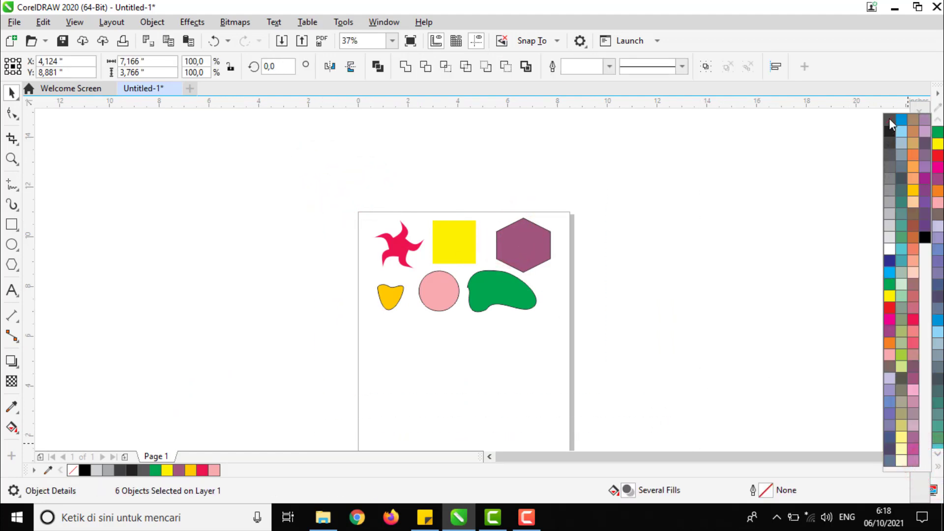
pyautogui.click(697, 180)
pyautogui.scroll(4, 501, 295)
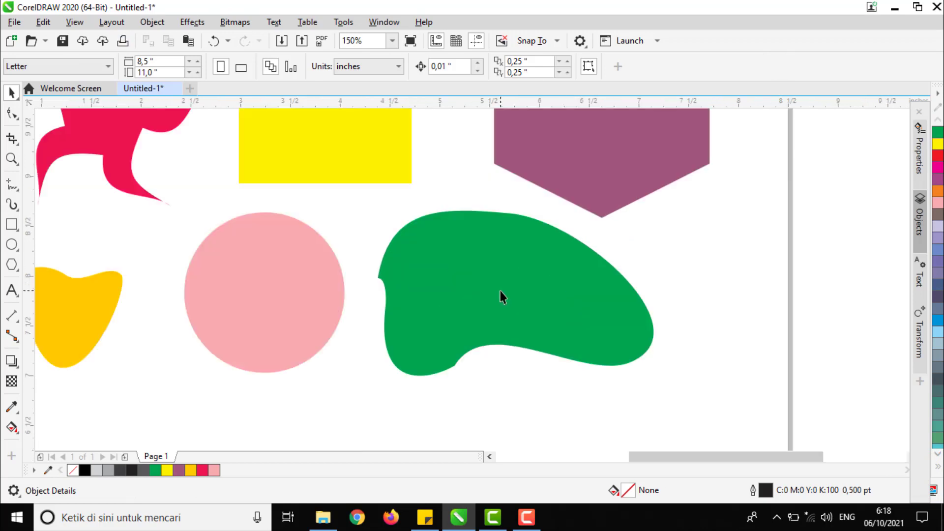
pyautogui.scroll(-4, 426, 244)
pyautogui.scroll(2, 421, 246)
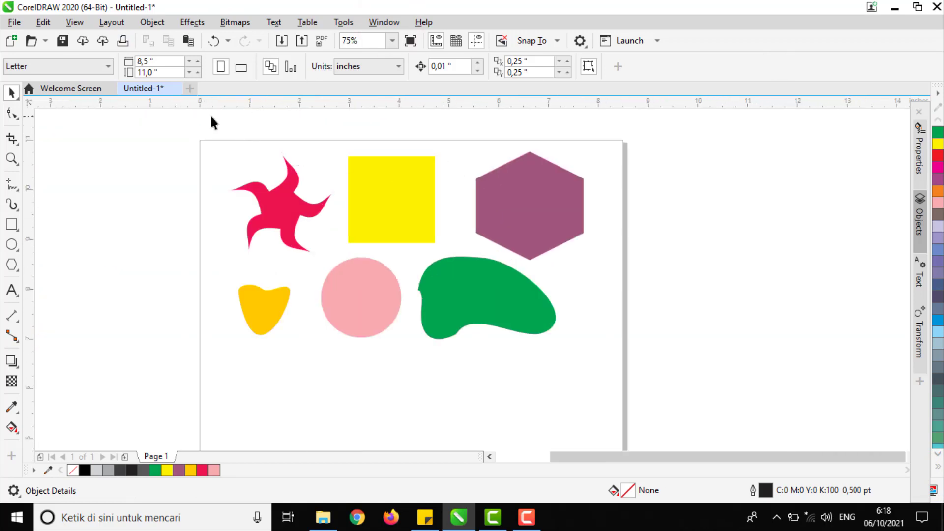
pyautogui.moveTo(665, 350)
pyautogui.mouseDown()
pyautogui.moveTo(668, 367)
pyautogui.moveTo(668, 358)
pyautogui.mouseUp()
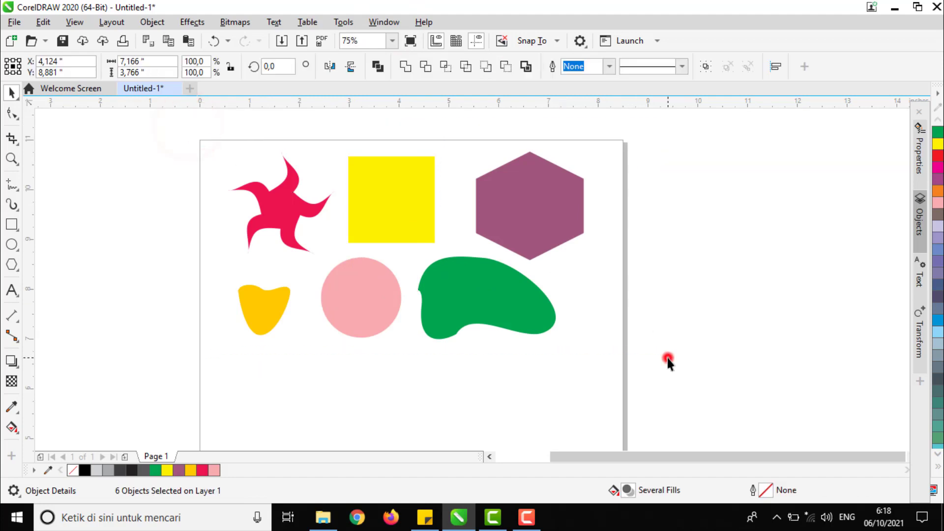
pyautogui.click(668, 358)
# - Display the Objects docker with the page's layer and object list
pyautogui.click(385, 22)
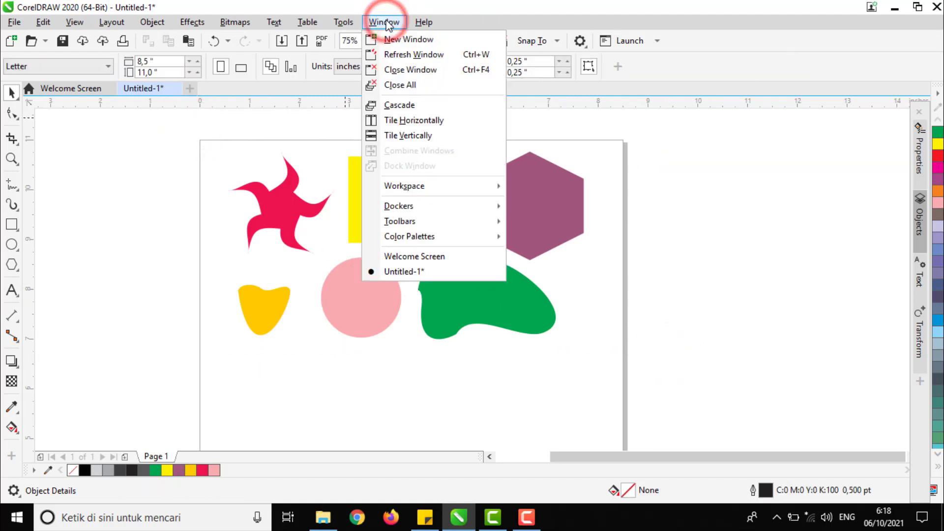
pyautogui.moveTo(421, 203)
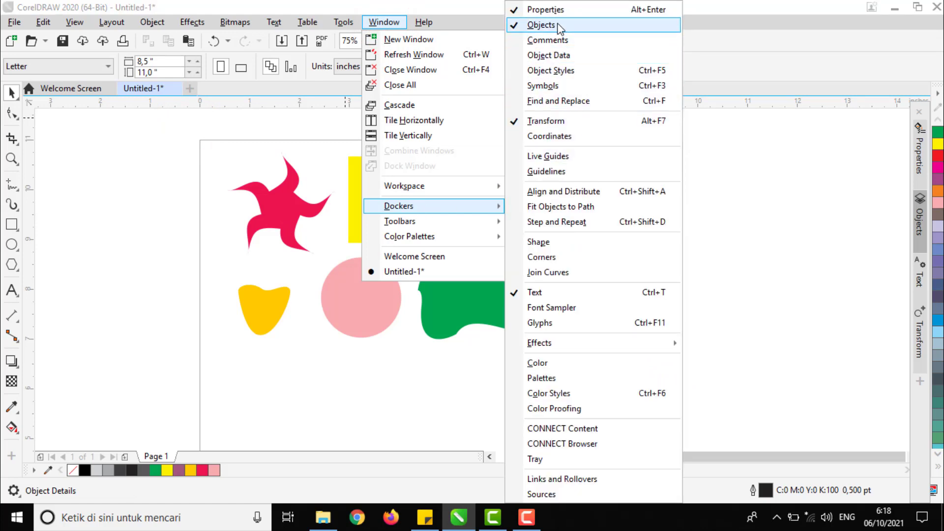
pyautogui.click(820, 168)
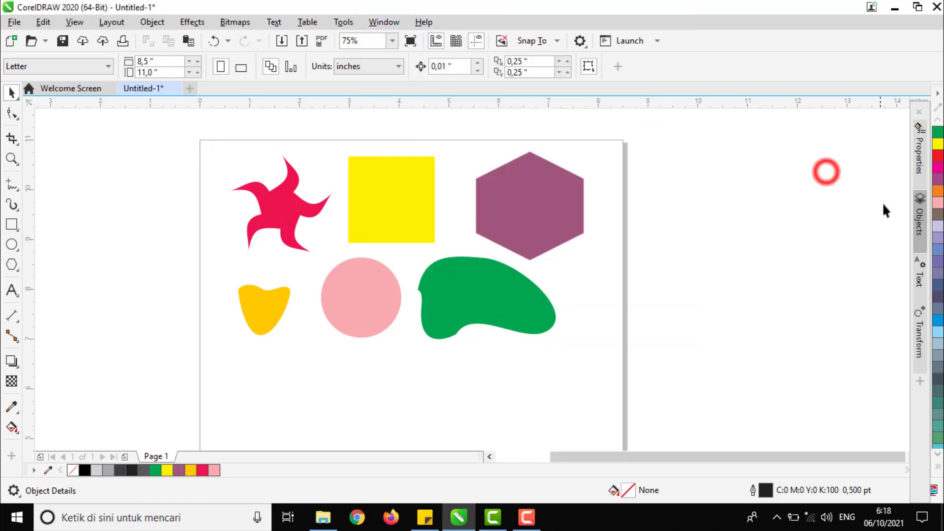
pyautogui.click(919, 220)
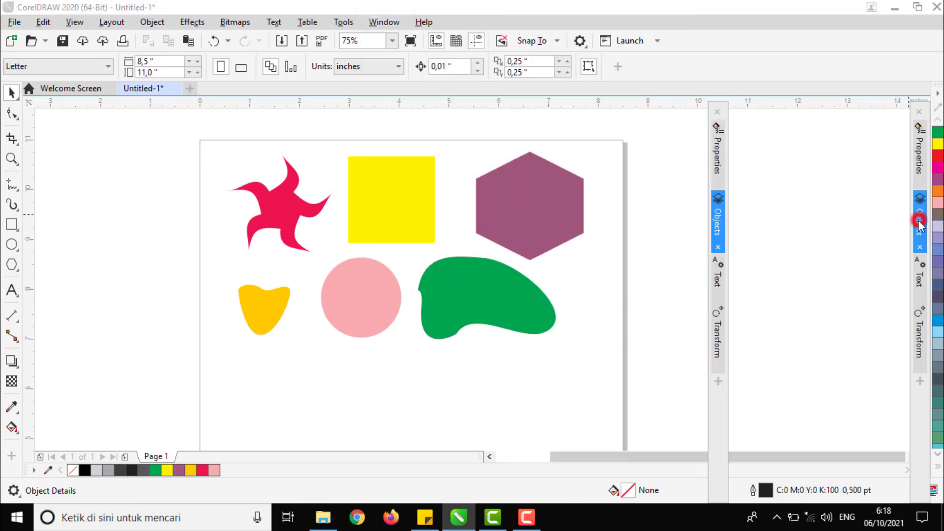
# - Select each shape individually and all six together to match them with their entries in the object list
pyautogui.click(283, 210)
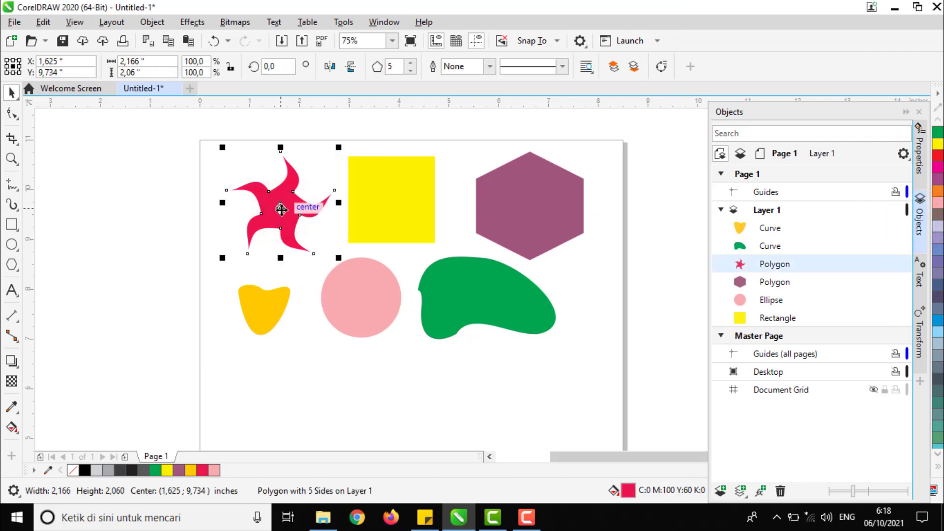
pyautogui.click(389, 215)
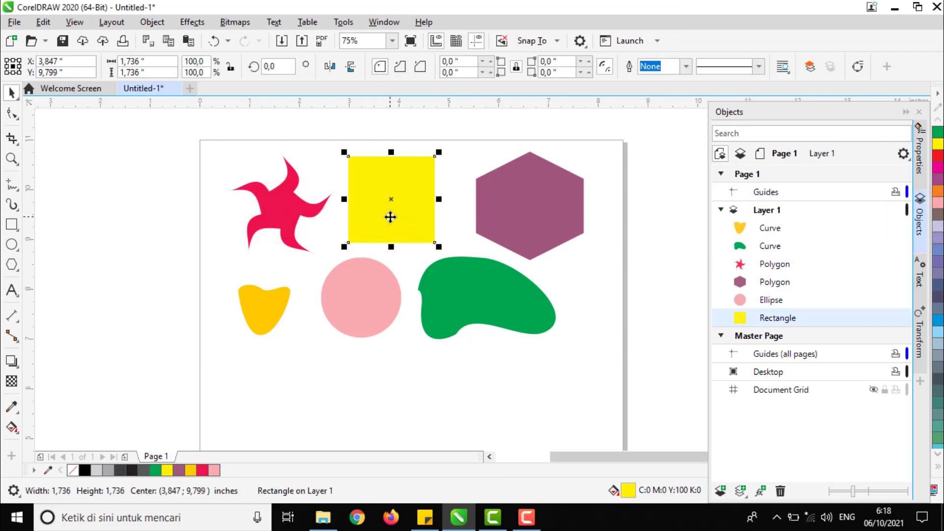
pyautogui.click(530, 229)
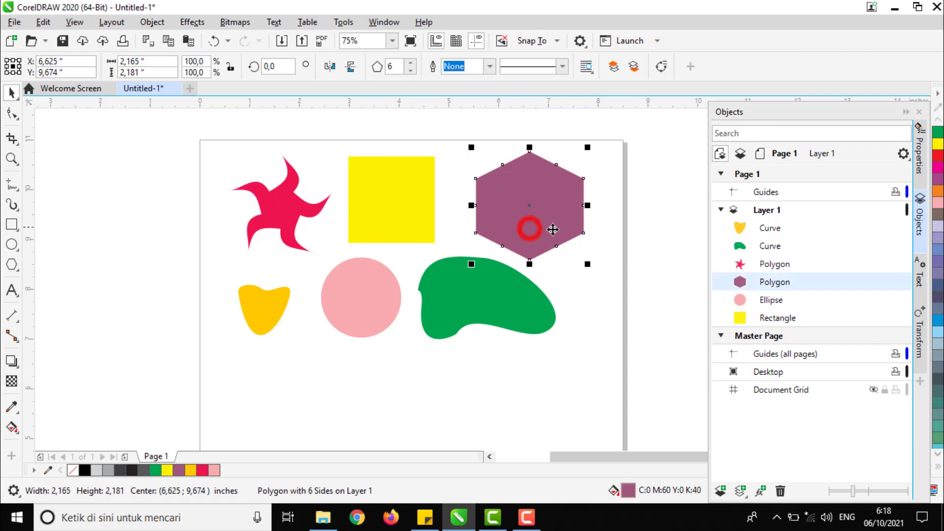
pyautogui.click(265, 308)
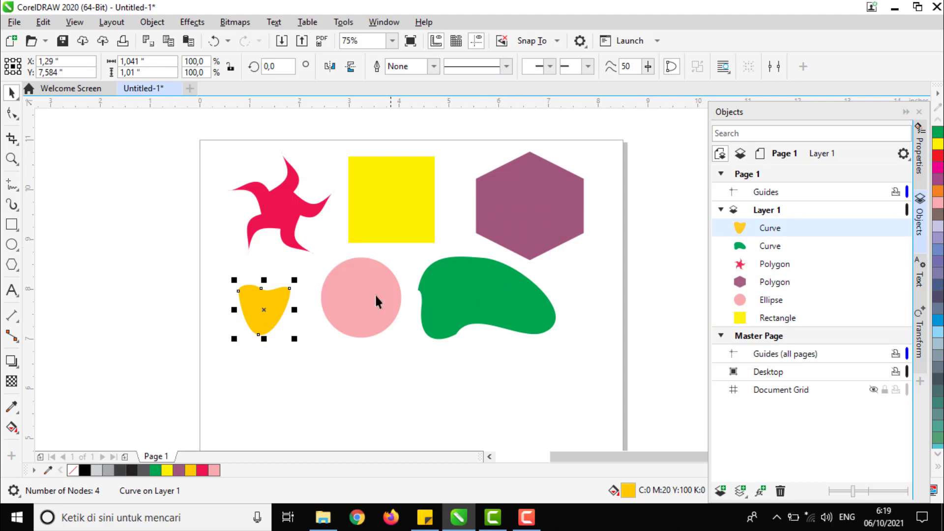
pyautogui.click(358, 296)
pyautogui.click(518, 301)
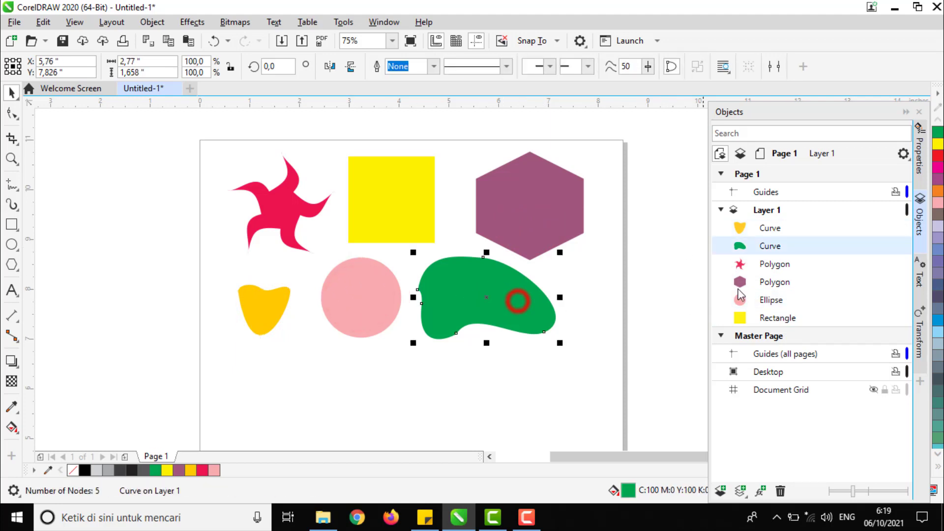
pyautogui.click(215, 176)
pyautogui.moveTo(186, 122); pyautogui.dragTo(649, 374)
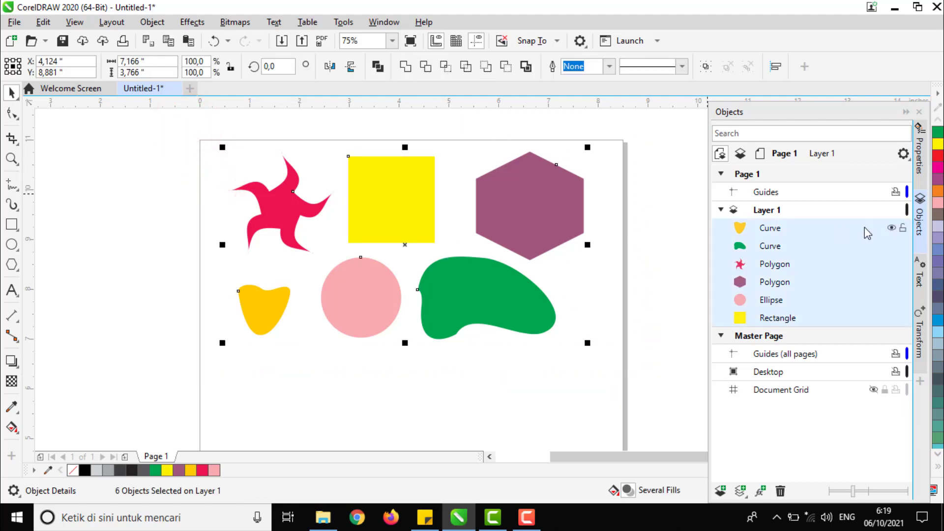
# - Try the orange curve over the other shapes to compare their stacking order, and undo the last move
pyautogui.click(744, 229)
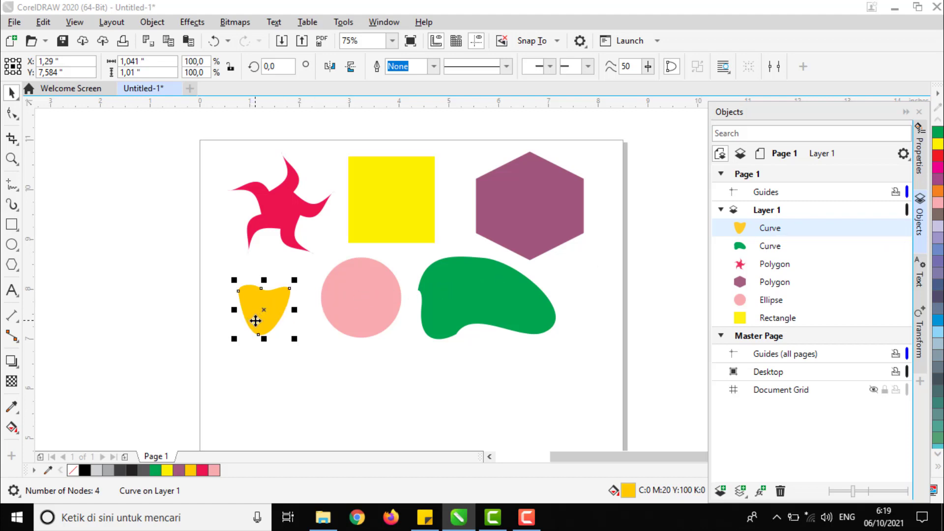
pyautogui.moveTo(261, 323); pyautogui.dragTo(359, 225)
pyautogui.moveTo(470, 224); pyautogui.dragTo(320, 302)
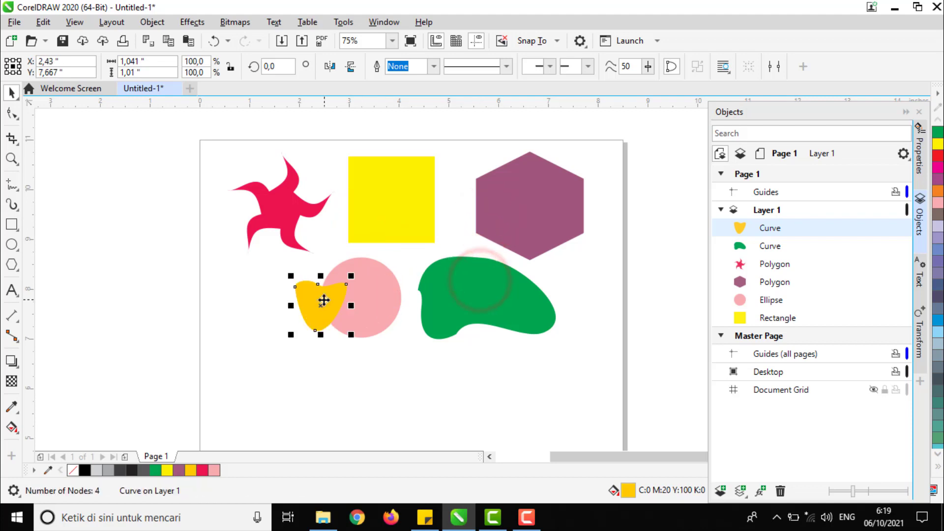
pyautogui.click(768, 247)
pyautogui.moveTo(322, 306); pyautogui.dragTo(431, 311)
pyautogui.hotkey('ctrl', 'z')
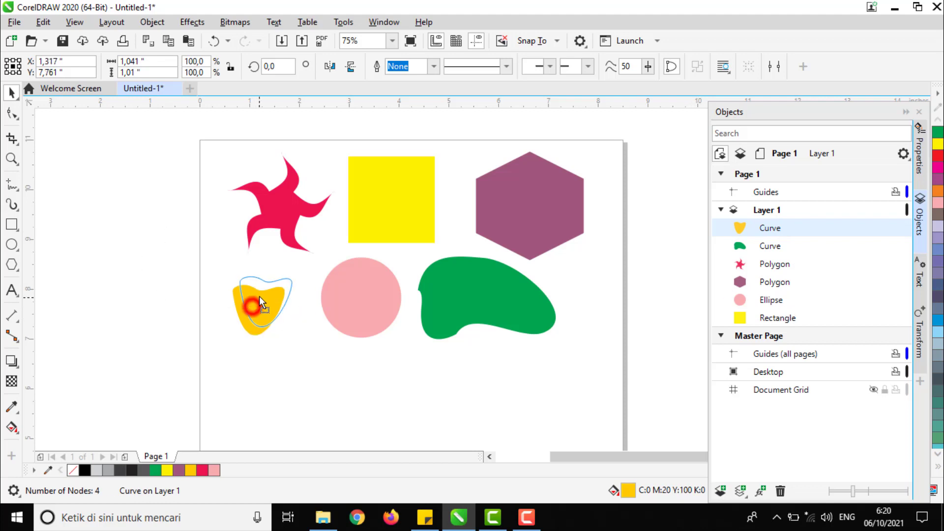
# - Enlarge the orange curve proportionally to about 8.53 by 8.28 inches and place it over the other shapes
pyautogui.moveTo(254, 309); pyautogui.dragTo(258, 291)
pyautogui.moveTo(293, 263); pyautogui.dragTo(469, 160)
pyautogui.moveTo(377, 202); pyautogui.dragTo(333, 226)
pyautogui.scroll(-2, 312, 173)
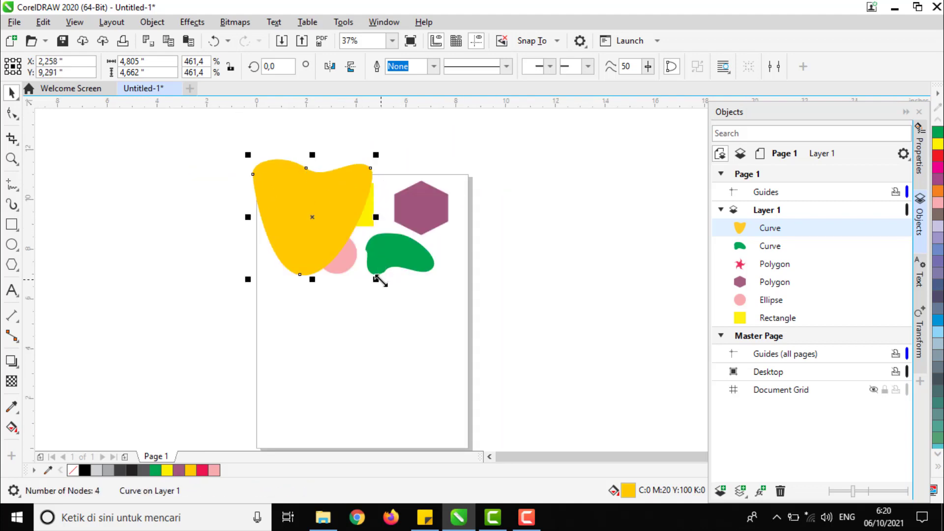
pyautogui.moveTo(376, 279); pyautogui.dragTo(480, 374)
pyautogui.moveTo(351, 269); pyautogui.dragTo(362, 238)
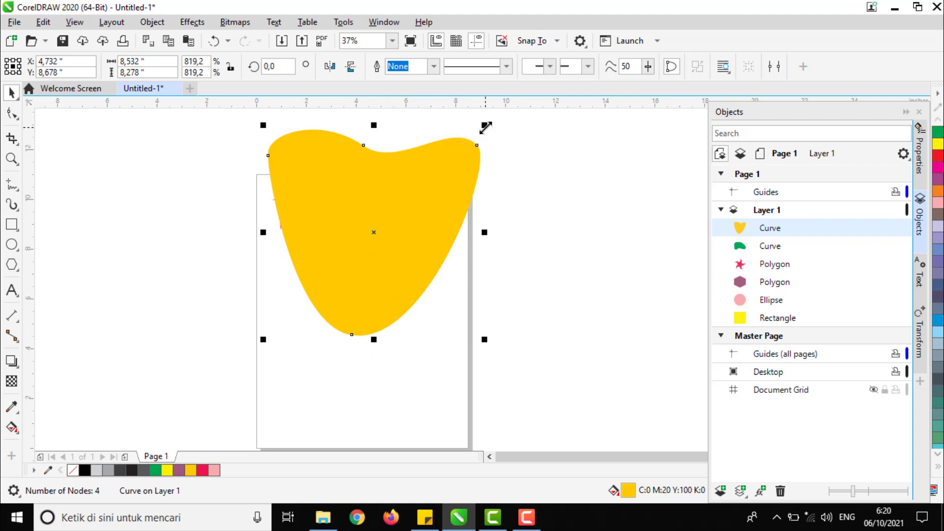
# - Shrink the orange curve to about 1.71 by 1.66 inches and move it over the crimson star
pyautogui.moveTo(485, 125); pyautogui.dragTo(367, 266)
pyautogui.moveTo(291, 285); pyautogui.dragTo(270, 258)
pyautogui.scroll(-1, 285, 245)
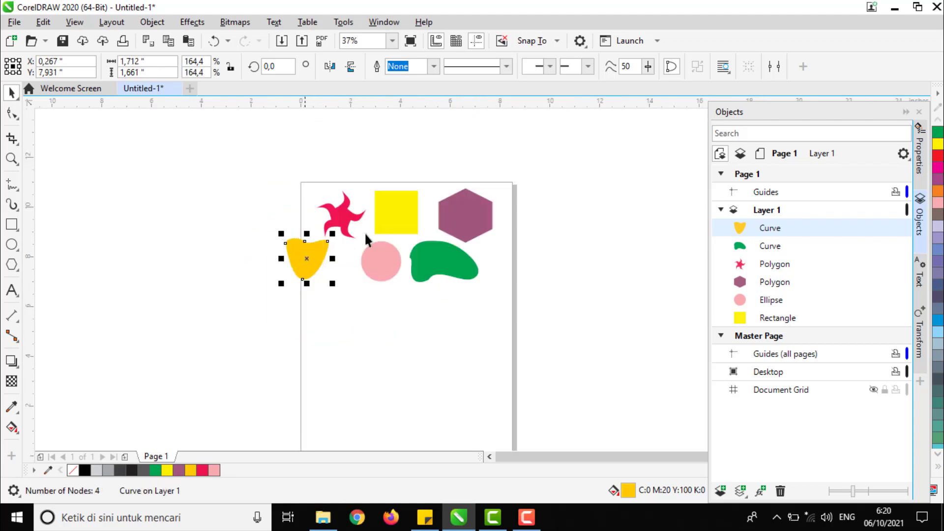
pyautogui.scroll(3, 365, 232)
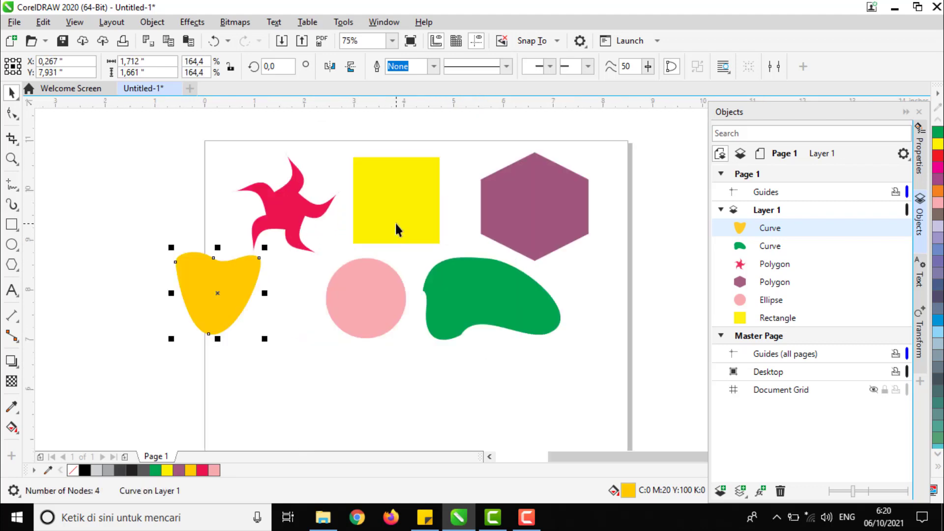
pyautogui.moveTo(211, 283); pyautogui.dragTo(261, 194)
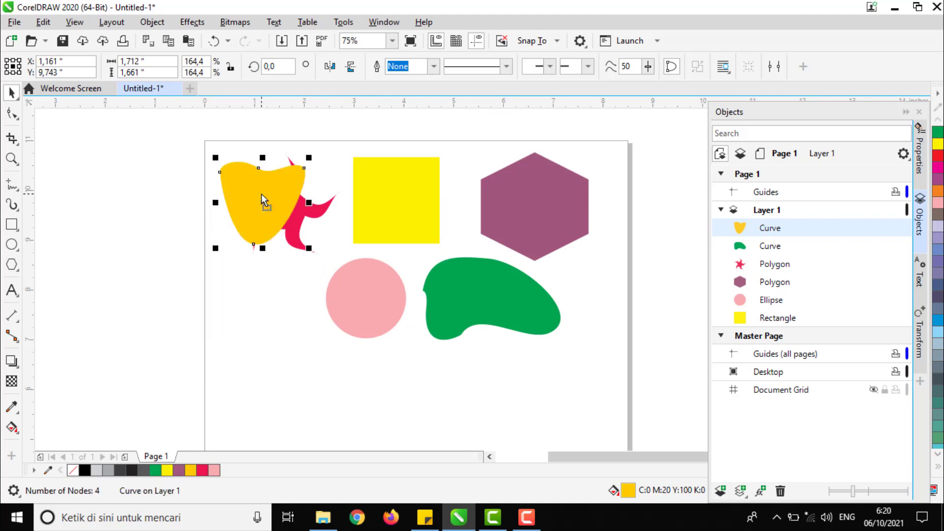
# - Fill the yellow square with blue (C60 M40 Y0 K0) and move it so it overlaps the star
pyautogui.click(380, 201)
pyautogui.click(938, 247)
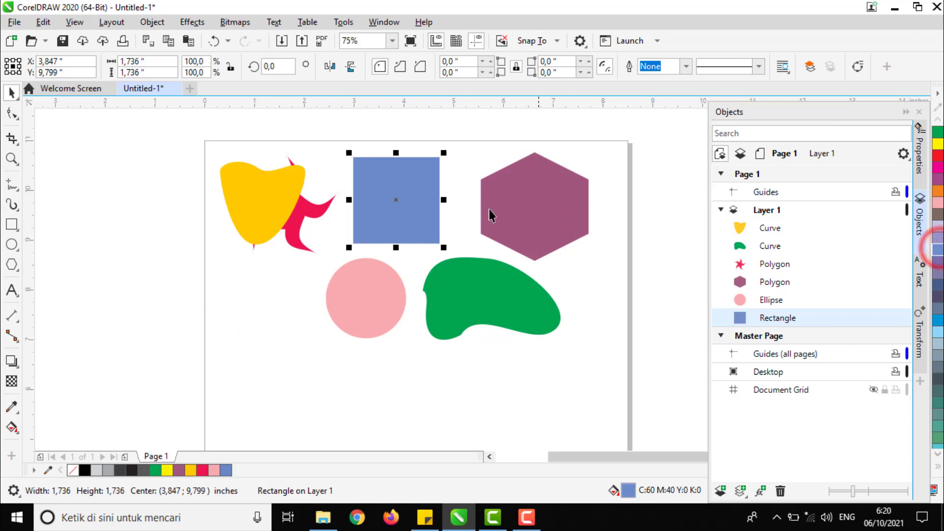
pyautogui.moveTo(412, 211); pyautogui.dragTo(329, 188)
# - Move the pink circle, green blob and purple hexagon so they overlap around the orange curve
pyautogui.moveTo(366, 291); pyautogui.dragTo(260, 238)
pyautogui.moveTo(506, 294); pyautogui.dragTo(212, 179)
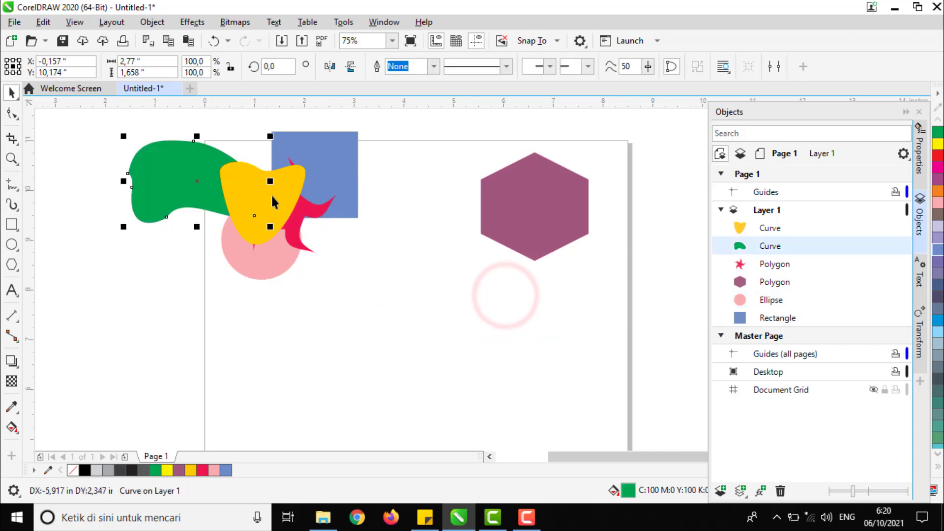
pyautogui.moveTo(517, 215); pyautogui.dragTo(240, 149)
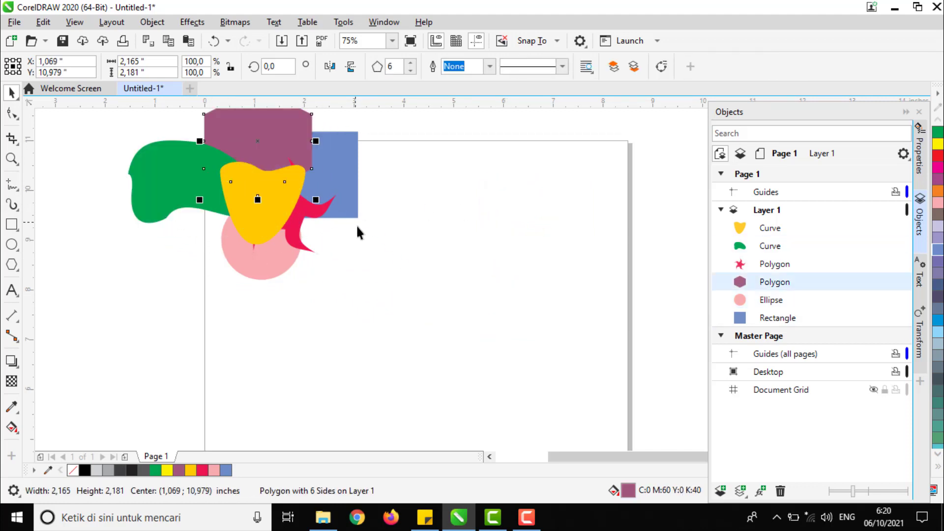
pyautogui.scroll(-1, 358, 231)
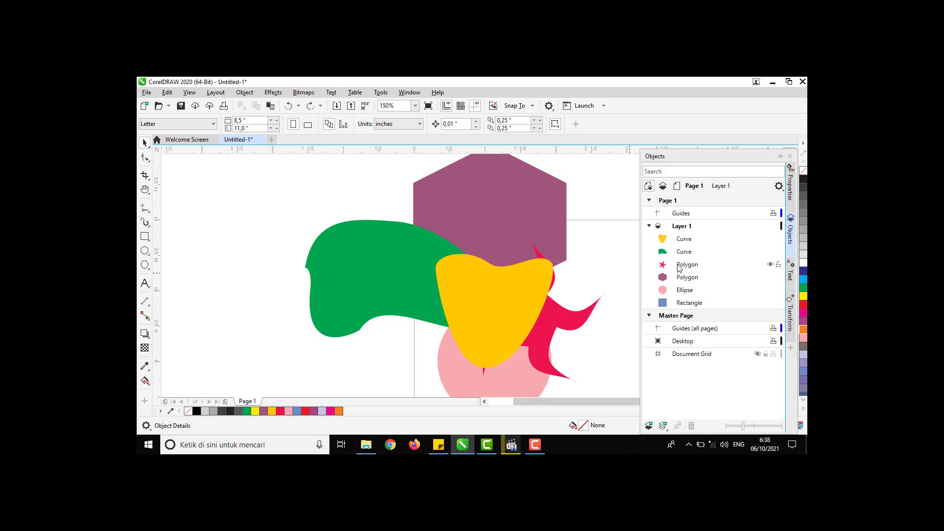
# - Examine the stacking-order options available for the purple hexagon without applying any
pyautogui.click(504, 284)
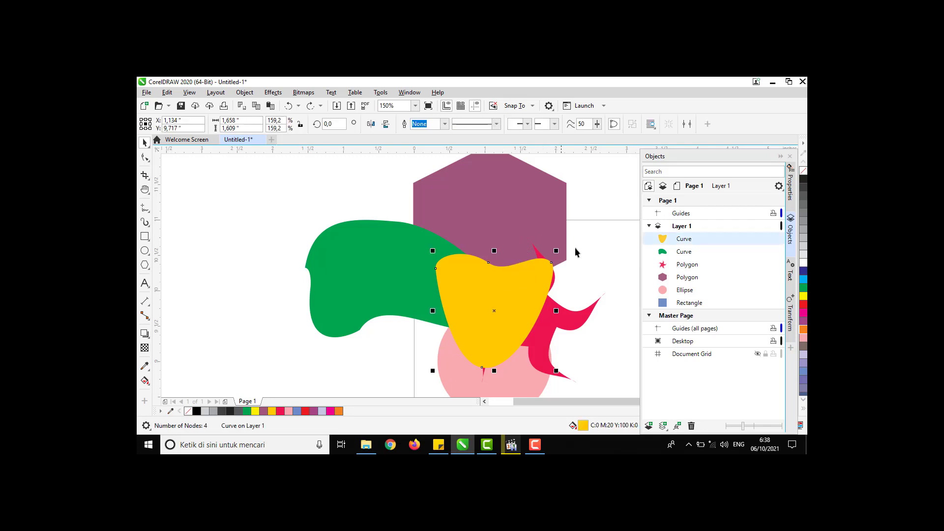
pyautogui.click(531, 215)
pyautogui.rightClick(533, 205)
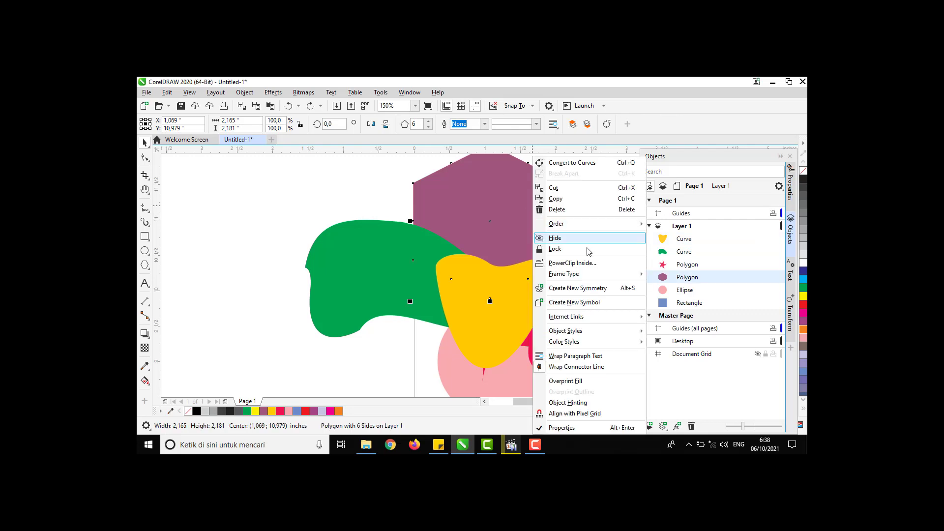
pyautogui.moveTo(602, 227)
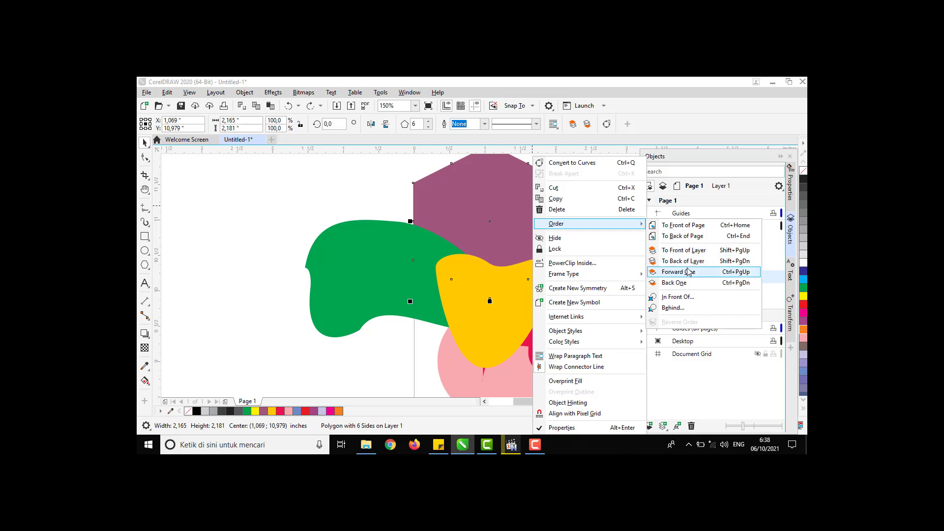
pyautogui.click(444, 271)
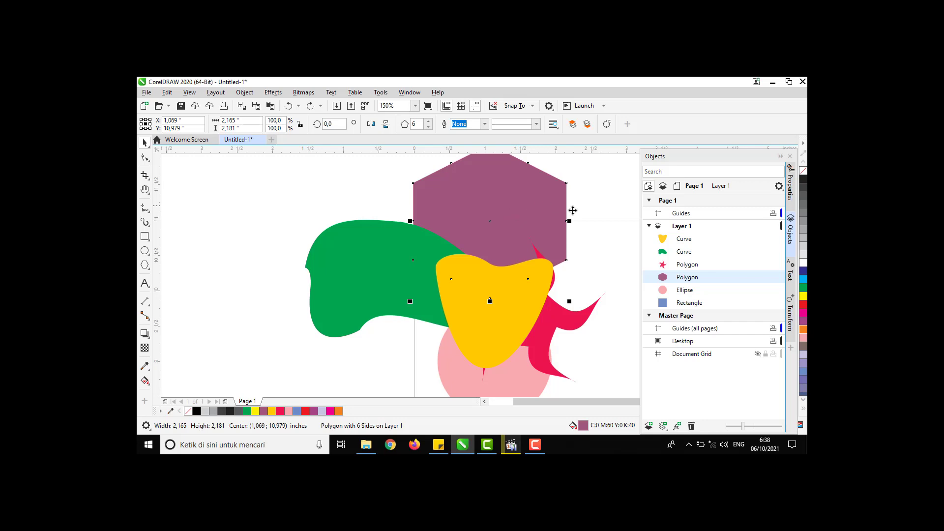
# - Move the blue square to about X 1.418, Y 10.522 inches, and bring it to the layer's front before returning it to the back
pyautogui.click(689, 304)
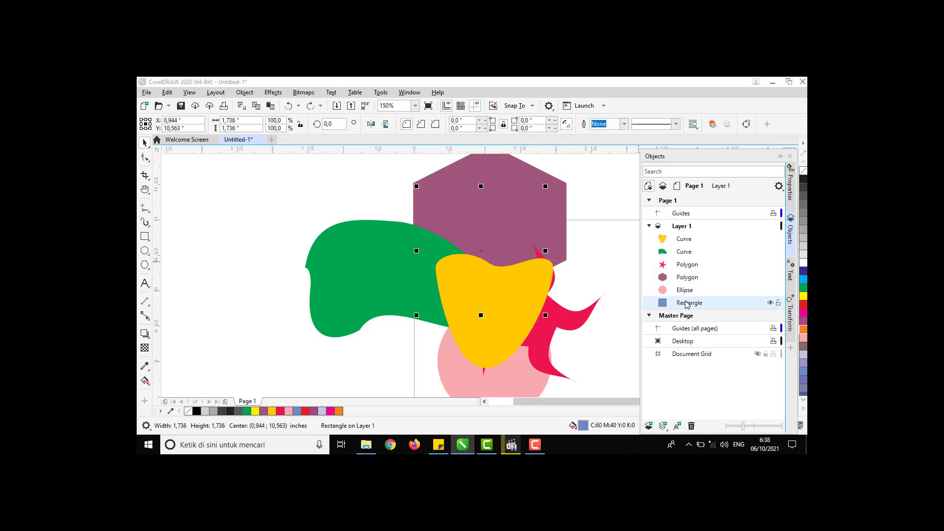
pyautogui.moveTo(481, 251); pyautogui.dragTo(517, 257)
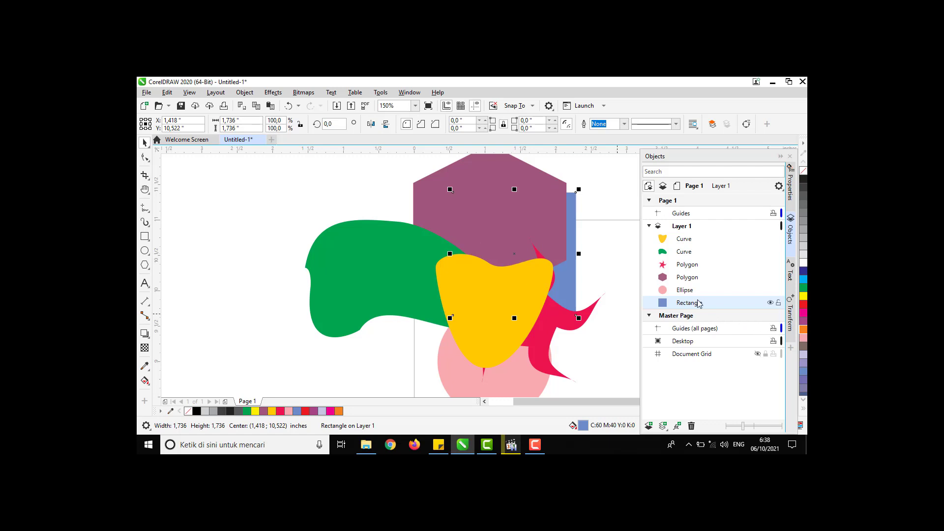
pyautogui.hotkey('shift', 'pageup')
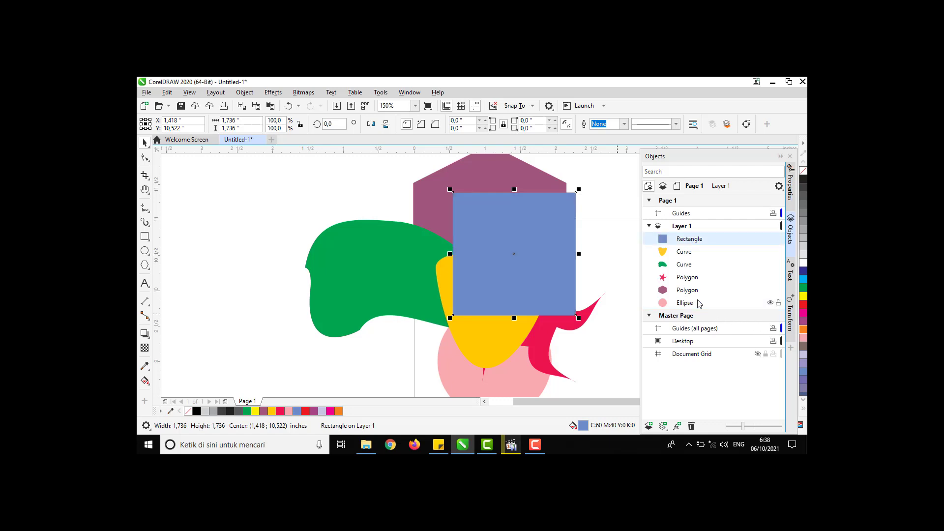
pyautogui.hotkey('shift', 'pagedown')
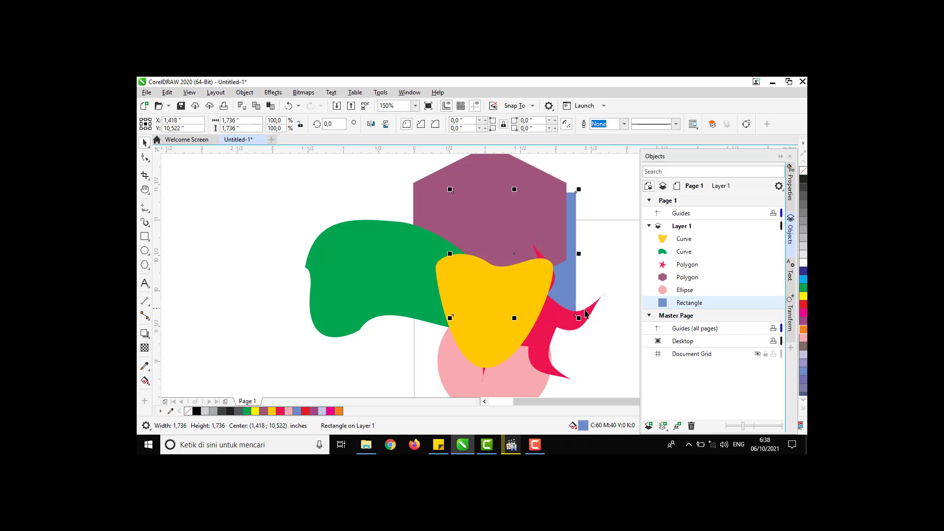
pyautogui.click(588, 316)
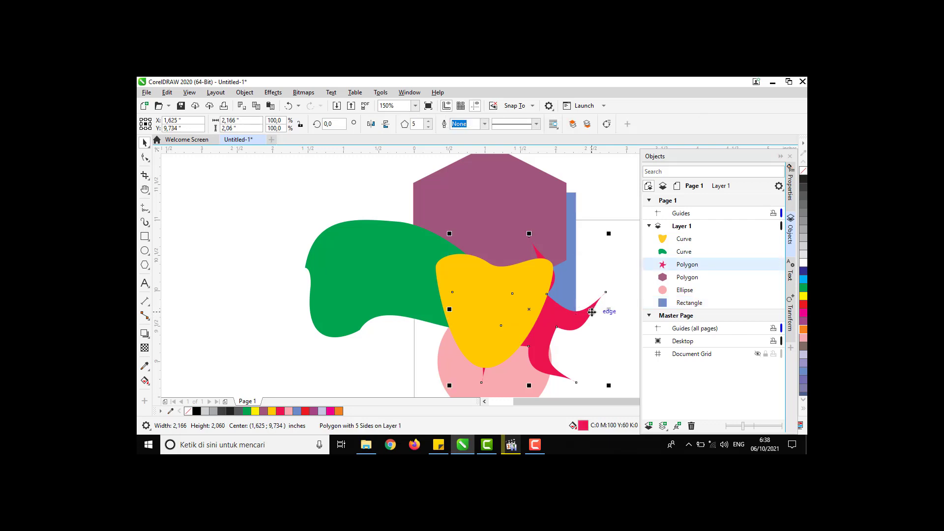
# - Bring the red star to the front of the layer and send it to the back of the layer
pyautogui.hotkey('shift', 'pageup')
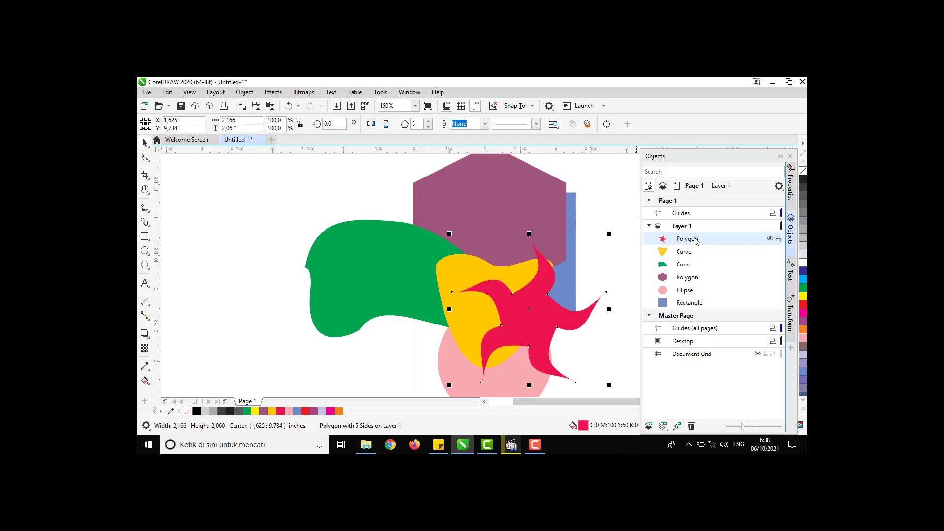
pyautogui.hotkey('shift', 'pagedown')
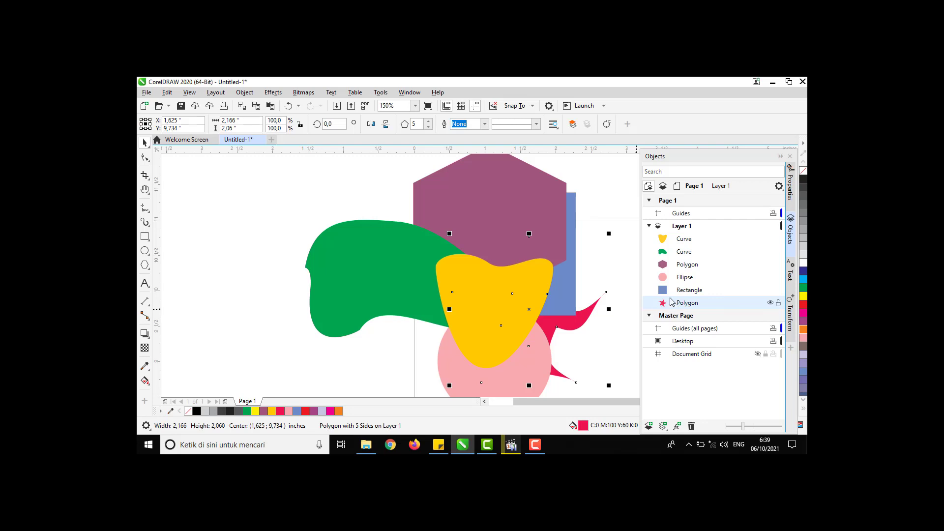
# - Raise the red star one level at a time from the bottom of Layer 1 until it sits above the orange curve
pyautogui.hotkey('ctrl', 'pageup')
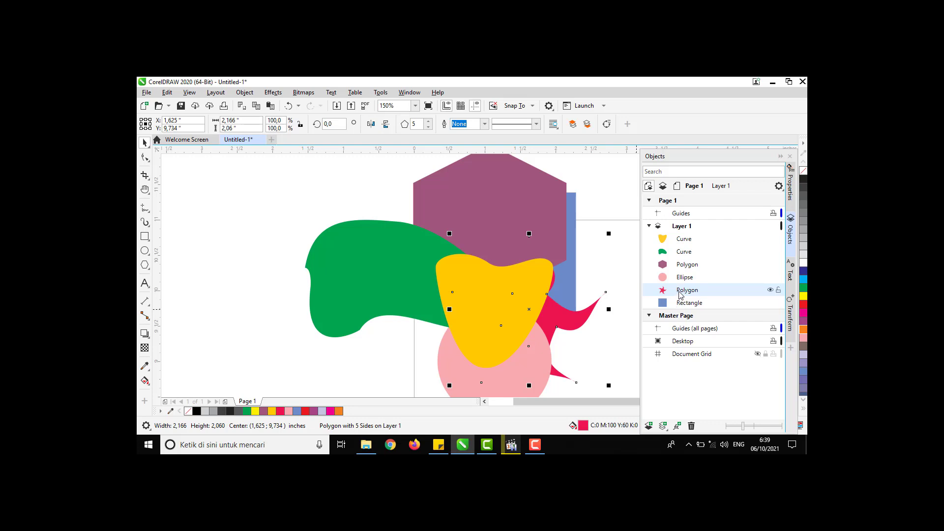
pyautogui.hotkey('ctrl', 'pageup')
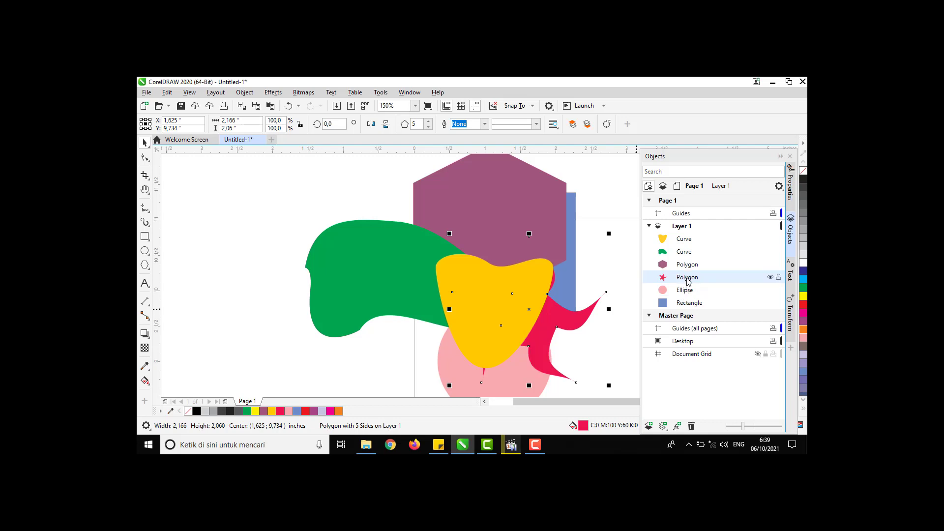
pyautogui.hotkey('ctrl', 'pageup')
pyautogui.hotkey('ctrl', 'pageup')
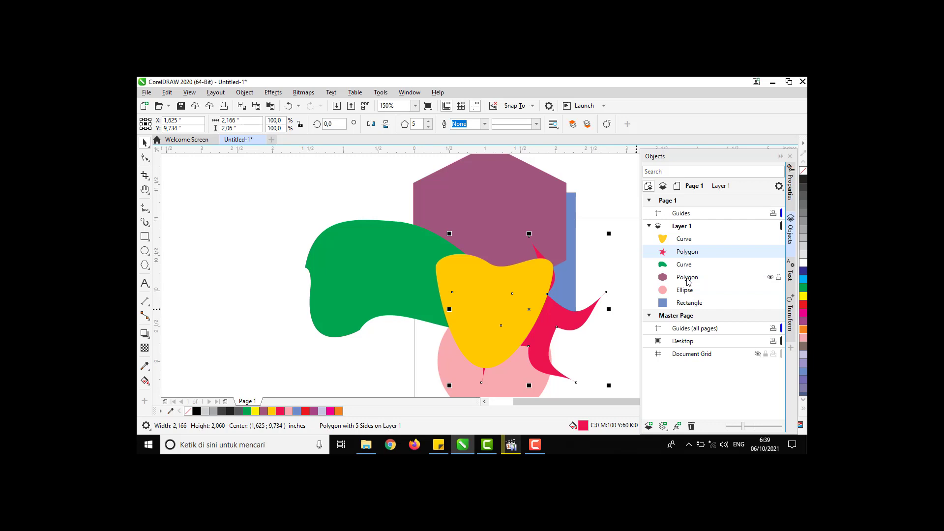
pyautogui.hotkey('ctrl', 'pageup')
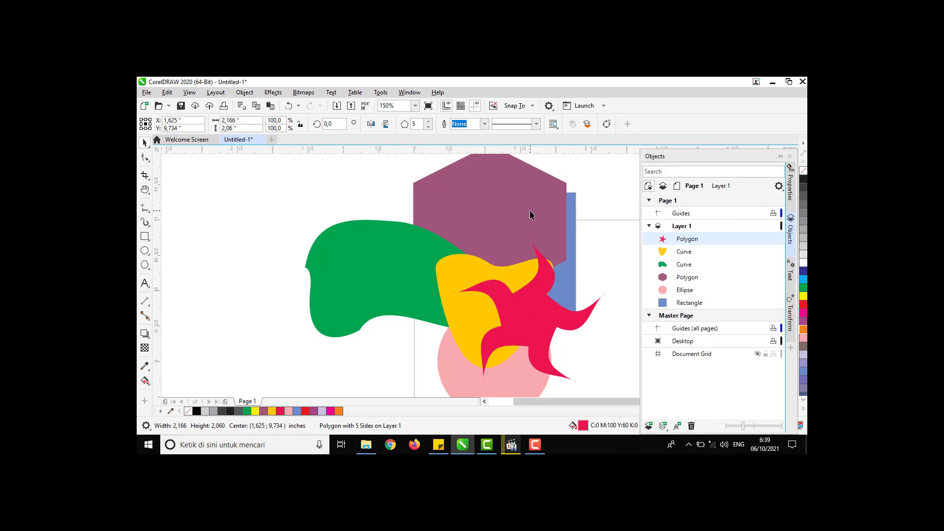
# - Move the blue square forward one level above the pink circle, and return it back one level
pyautogui.click(530, 215)
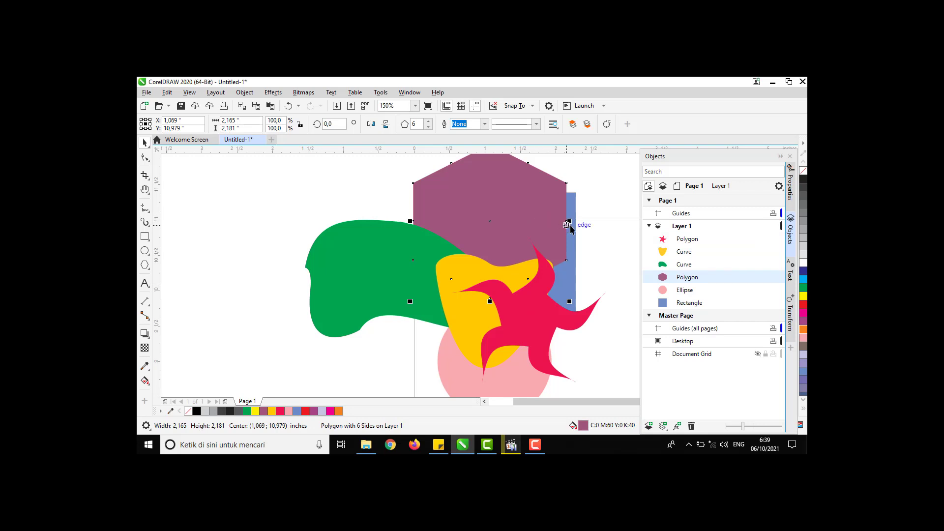
pyautogui.click(573, 210)
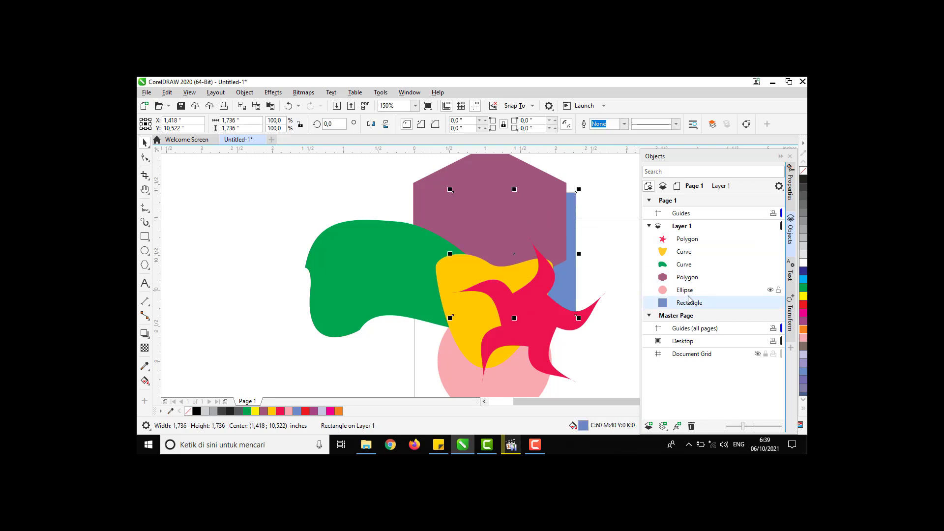
pyautogui.hotkey('ctrl', 'pageup')
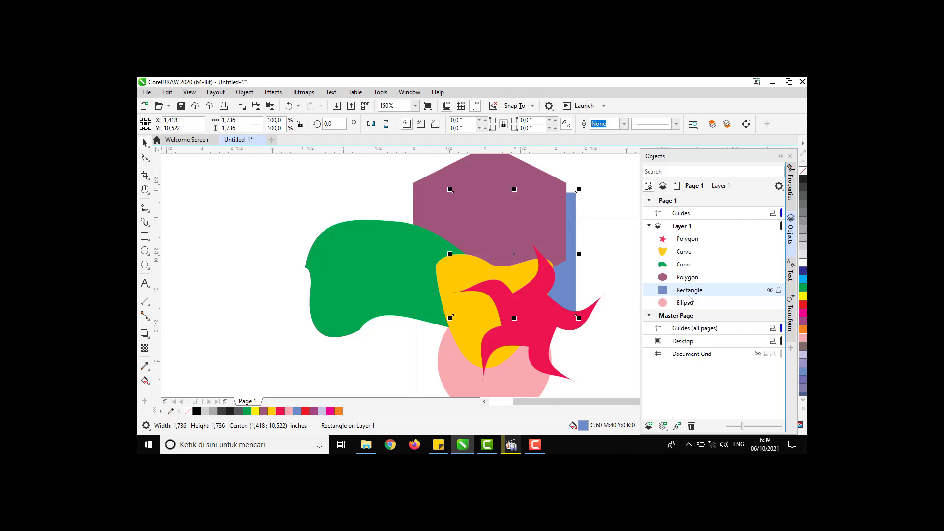
pyautogui.hotkey('ctrl', 'pagedown')
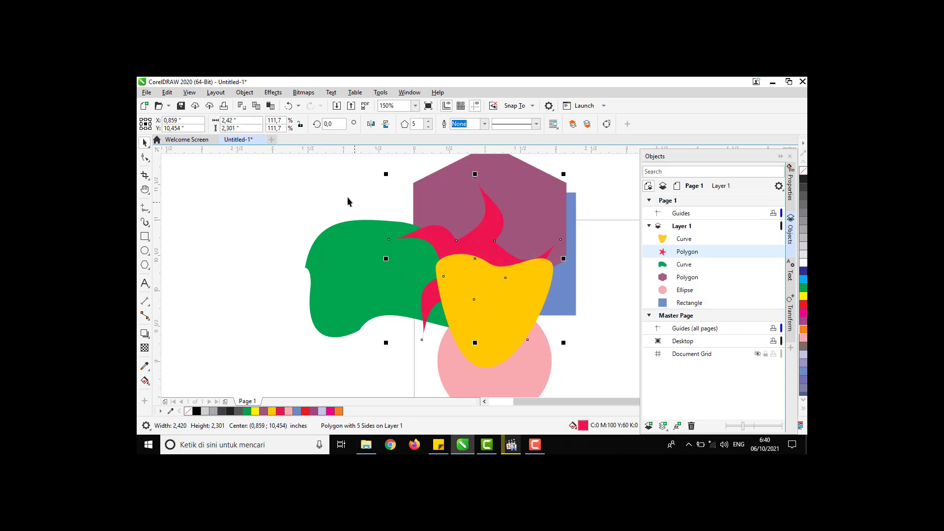
pyautogui.click(343, 194)
pyautogui.scroll(-2, 401, 217)
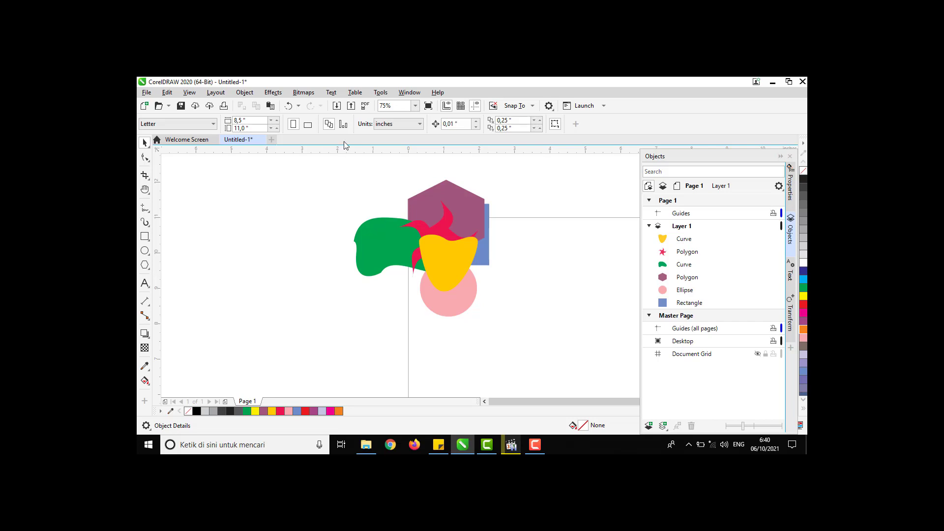
pyautogui.moveTo(307, 165); pyautogui.dragTo(542, 323)
pyautogui.click(542, 322)
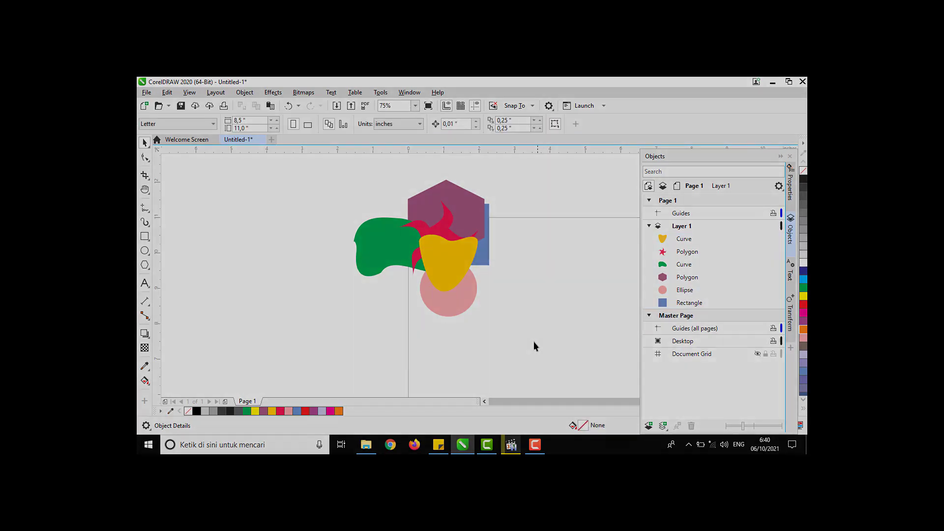